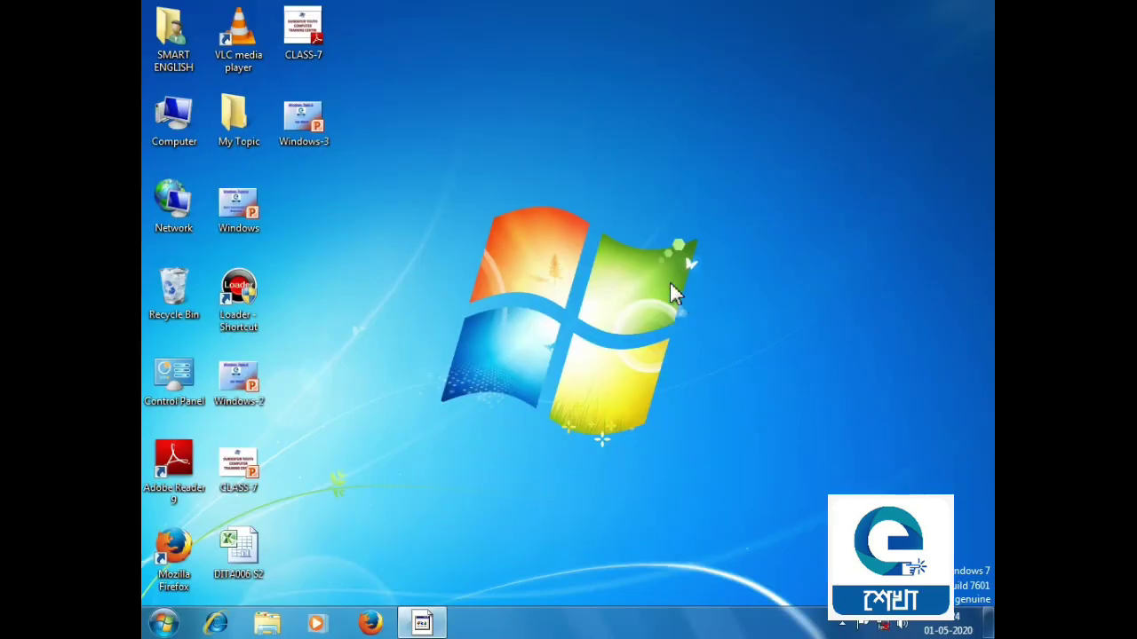
Start Paint from All Programs > Accessories and dismiss the colour scheme warning.
click(164, 625)
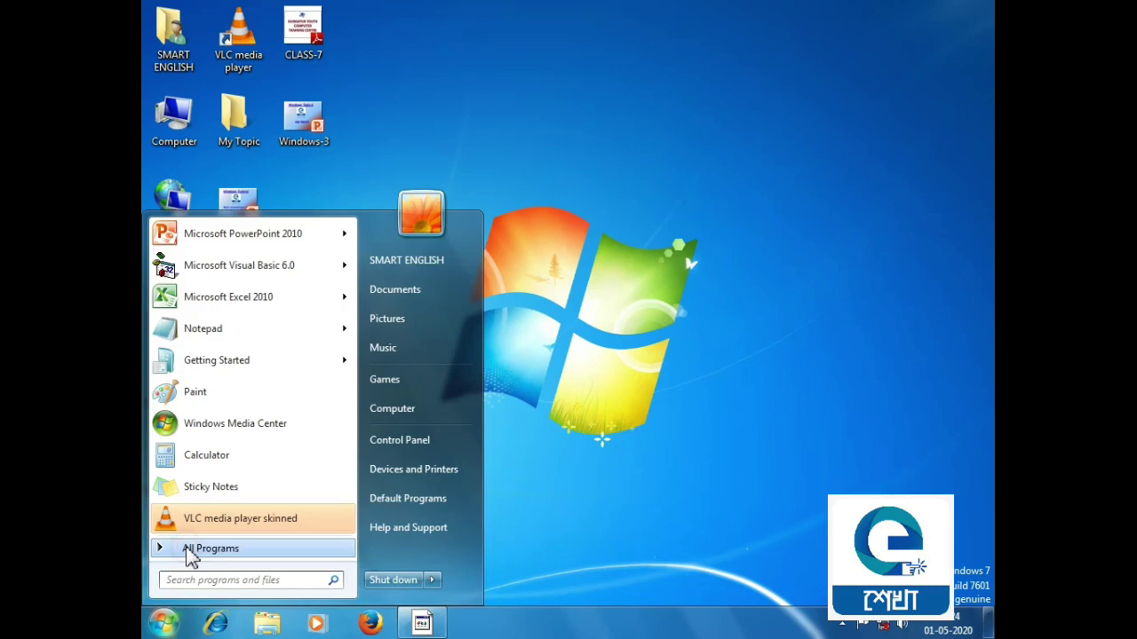
click(197, 548)
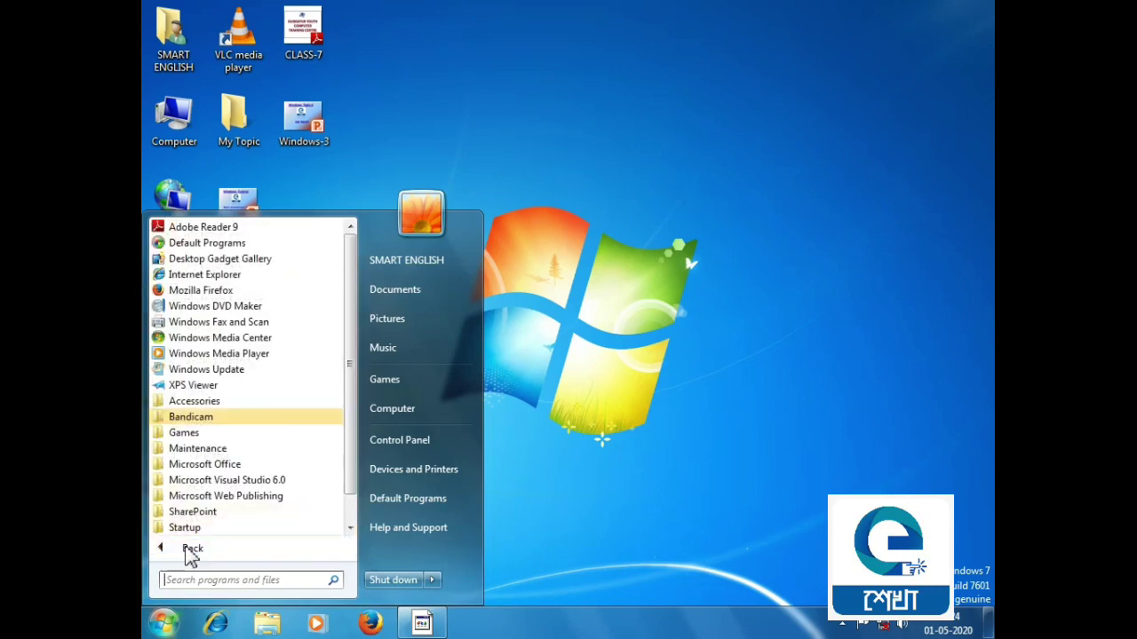
click(202, 402)
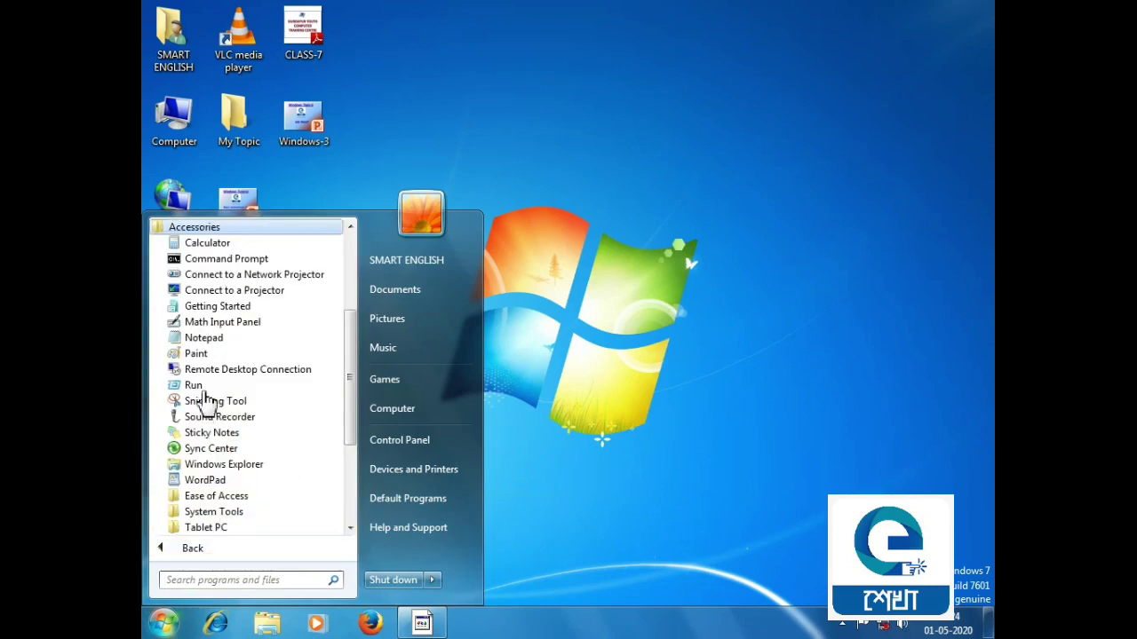
click(199, 355)
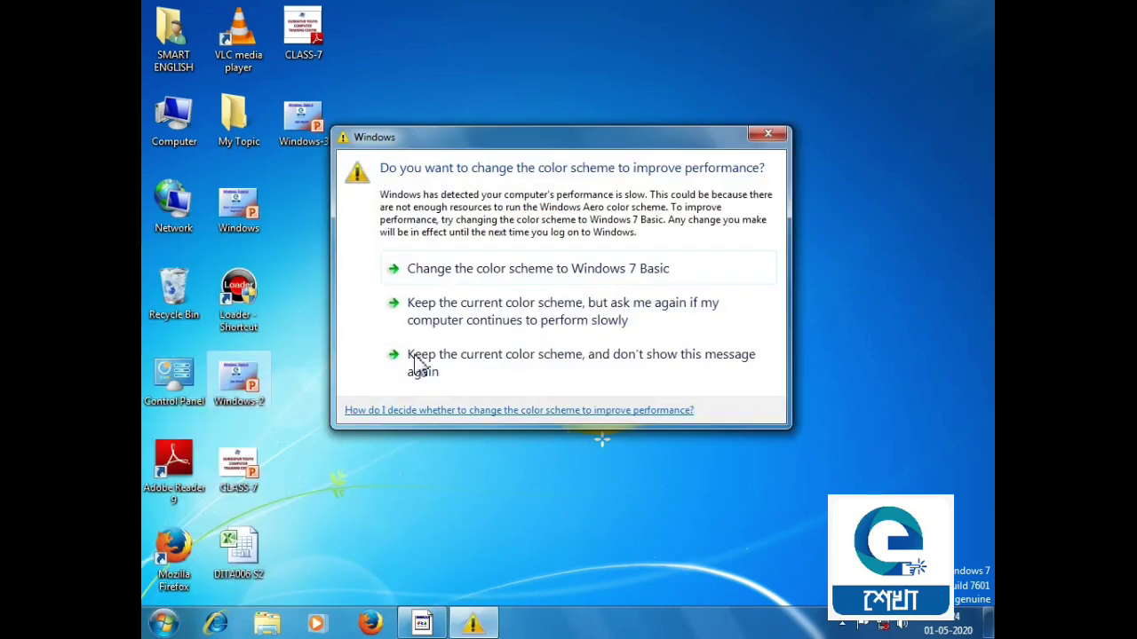
click(771, 138)
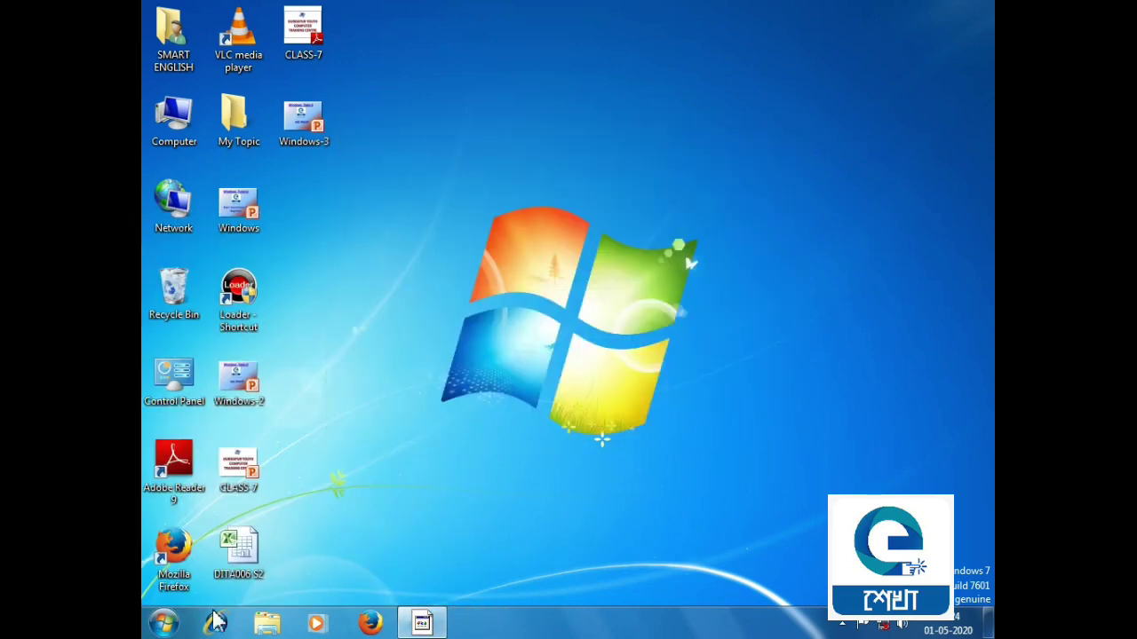
Launch Paint by searching 'msp' in the Start menu.
click(164, 624)
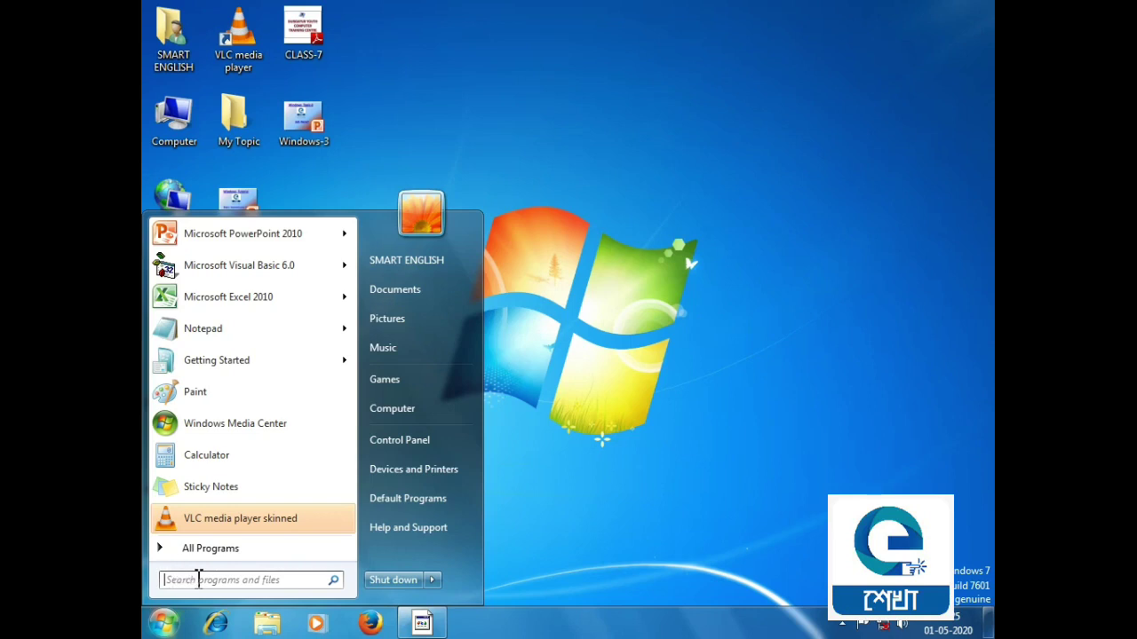
text(mspaint)
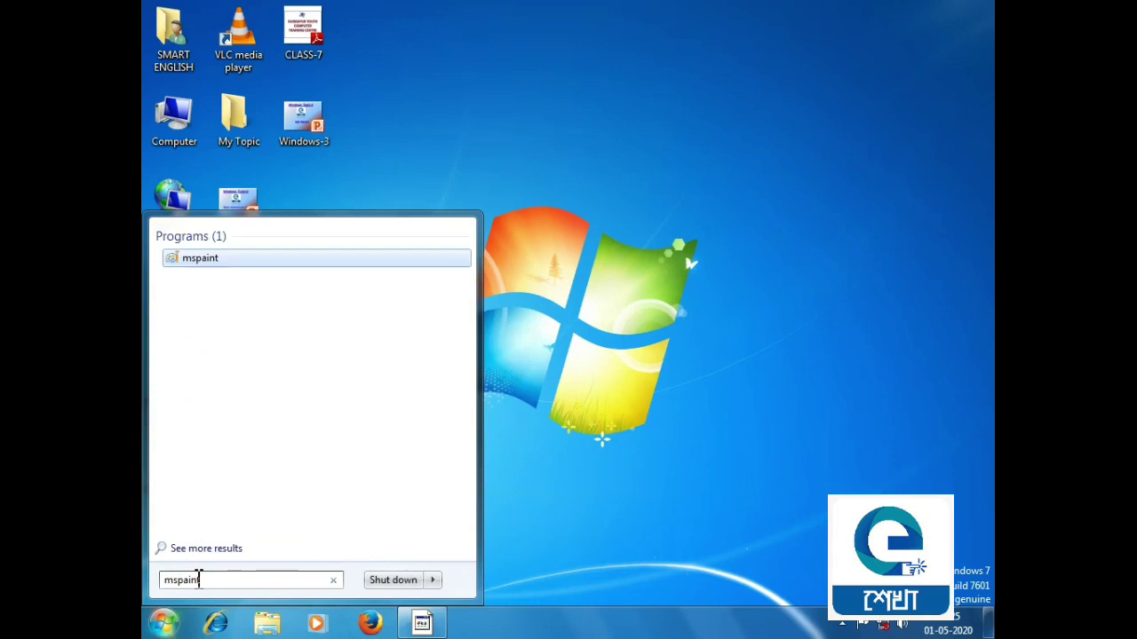
key(Return)
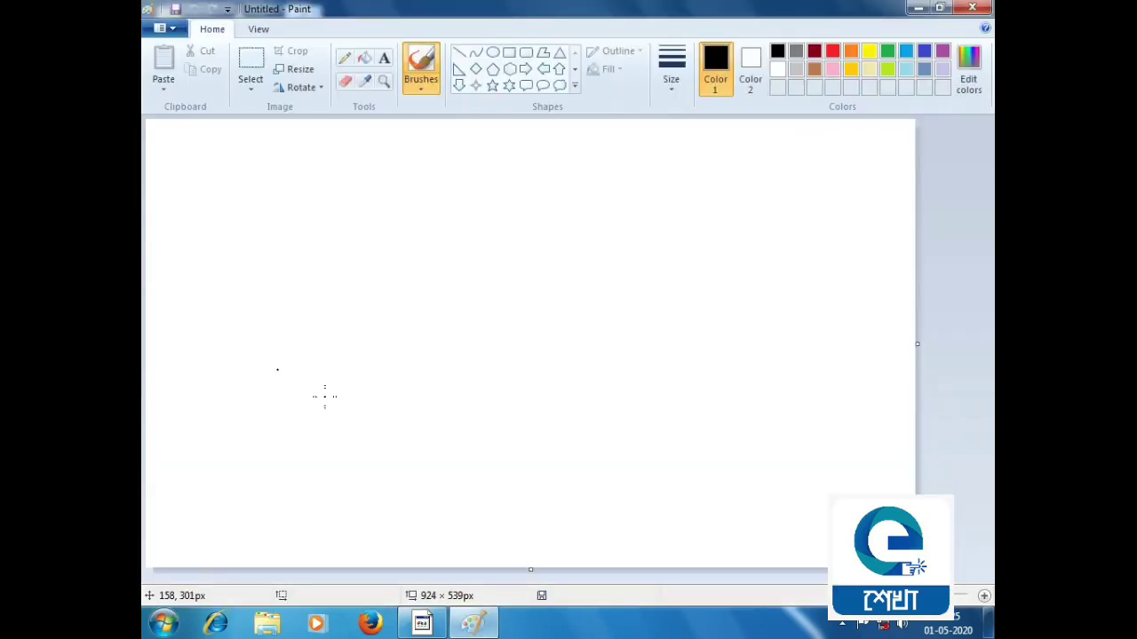
Resize the blank Untitled canvas to 1003 × 550 pixels.
drag(917, 569, 980, 576)
click(345, 208)
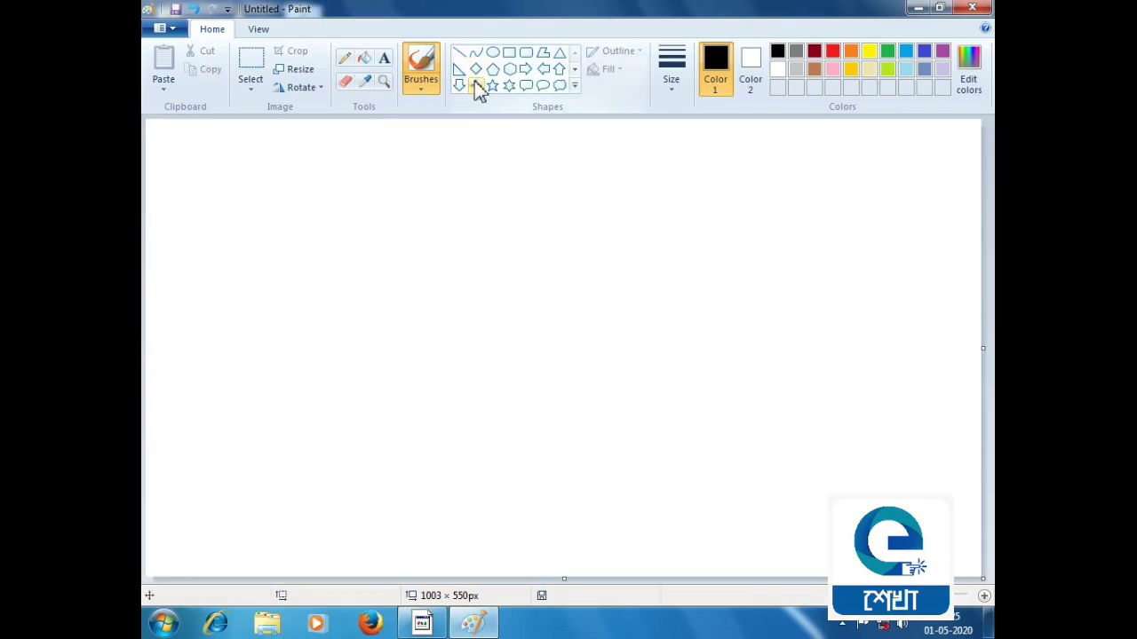
click(172, 29)
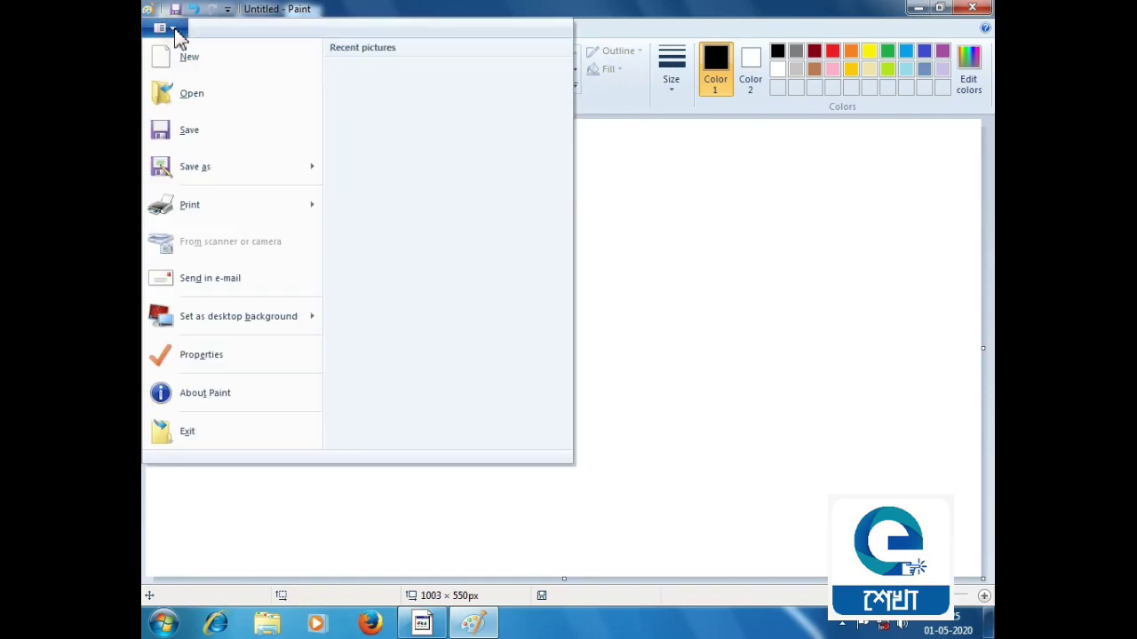
click(175, 31)
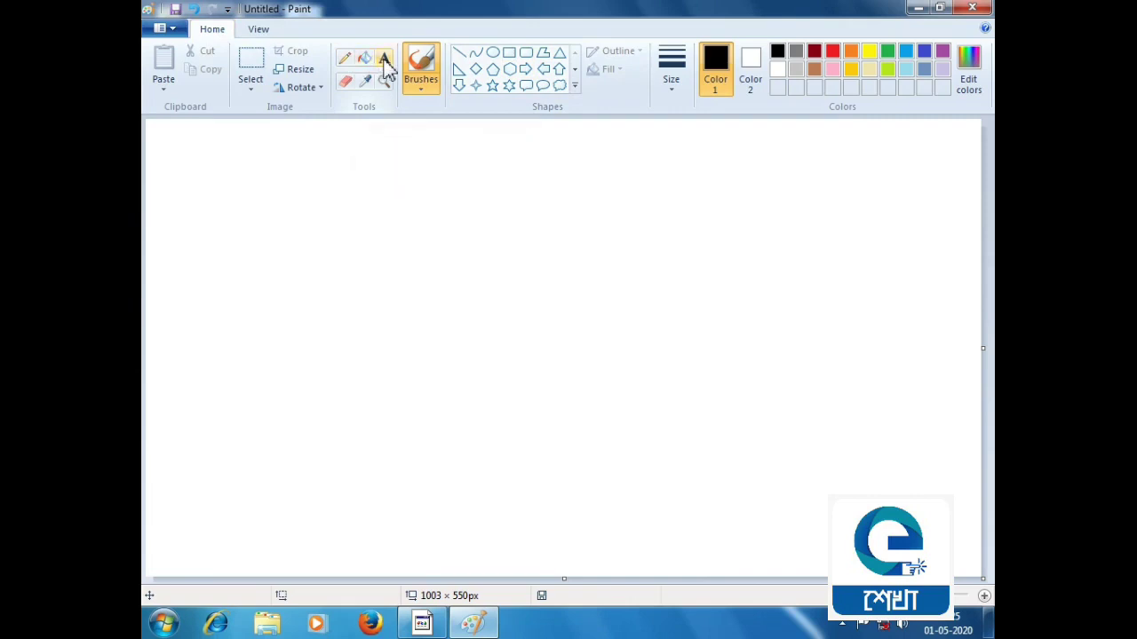
Draw a 390 × 348px oval in the canvas centre with a blue outline.
click(494, 55)
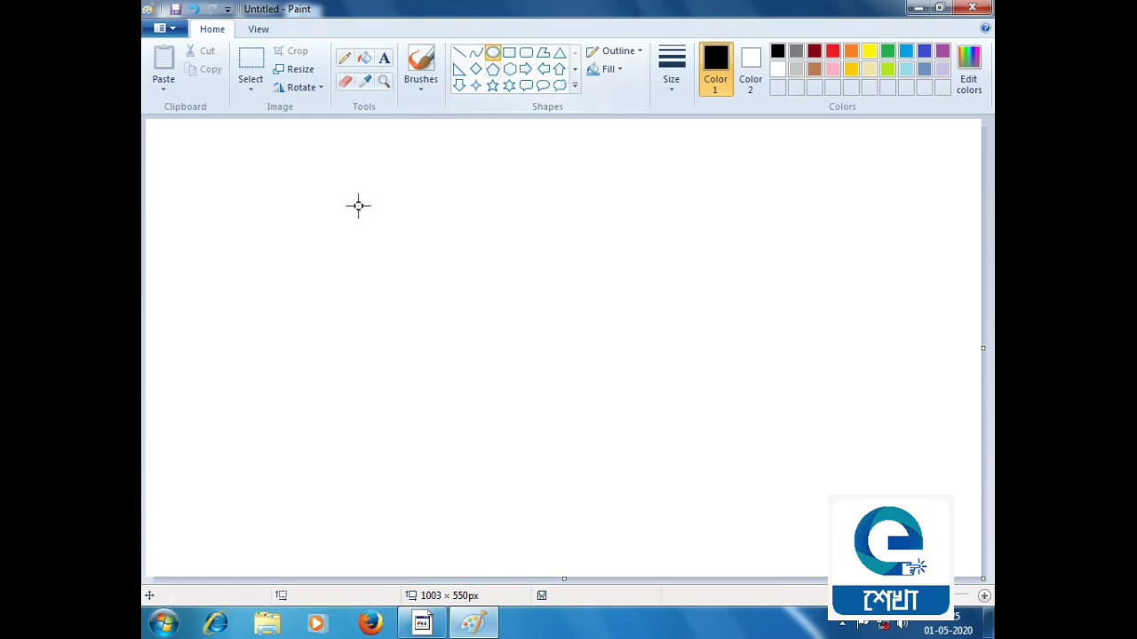
drag(350, 205, 673, 491)
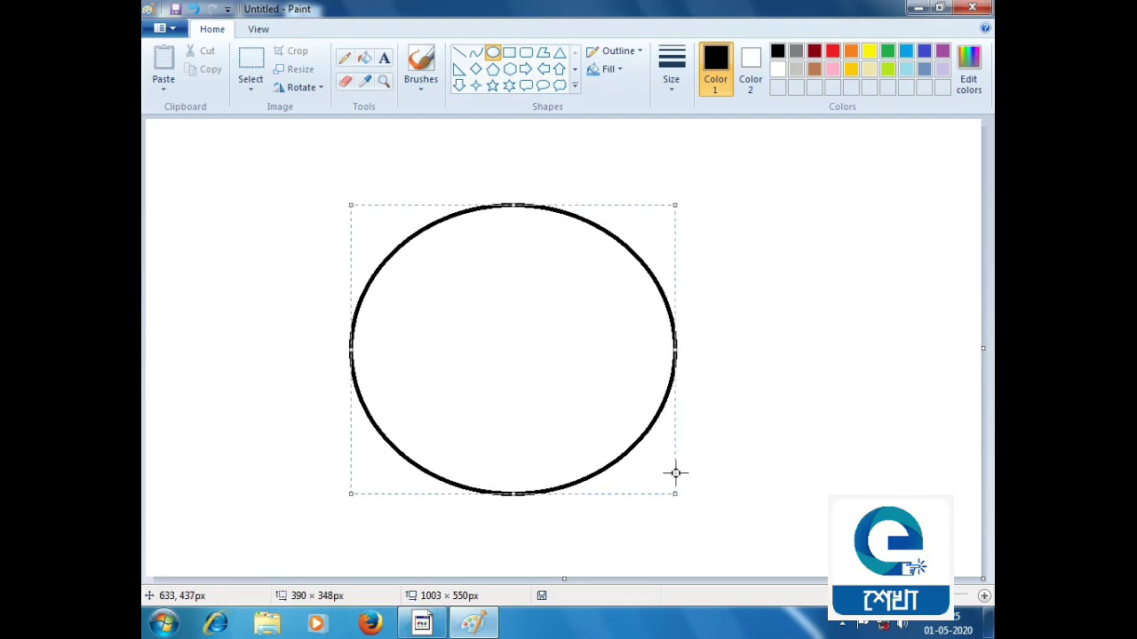
click(907, 52)
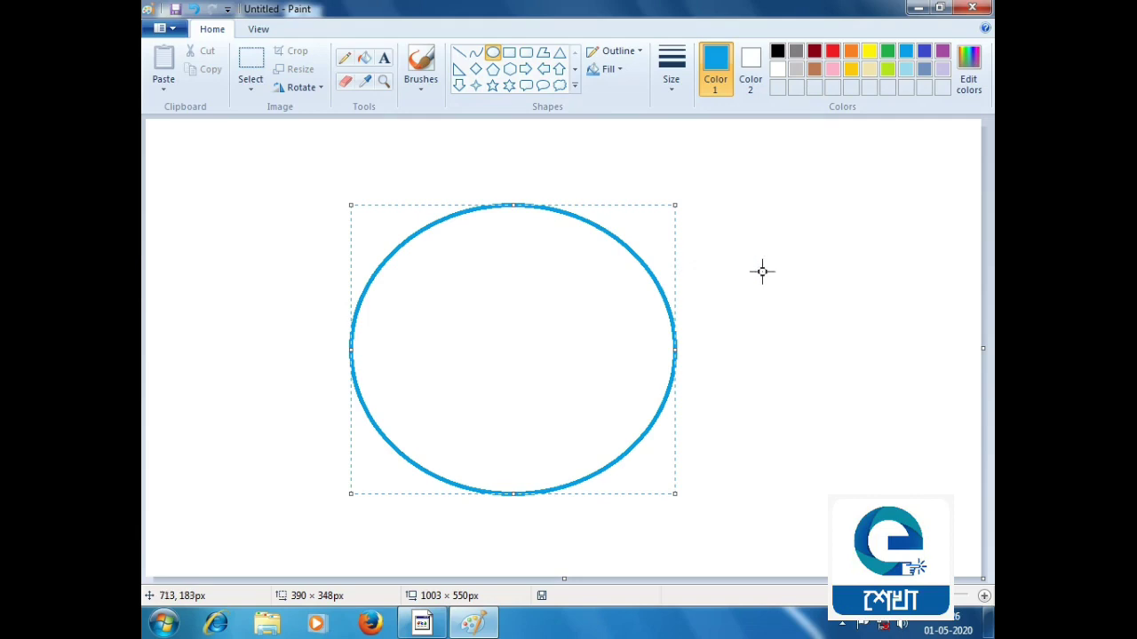
Draw an 88 × 83px oval at the centre and fill the surrounding ring blue.
click(493, 56)
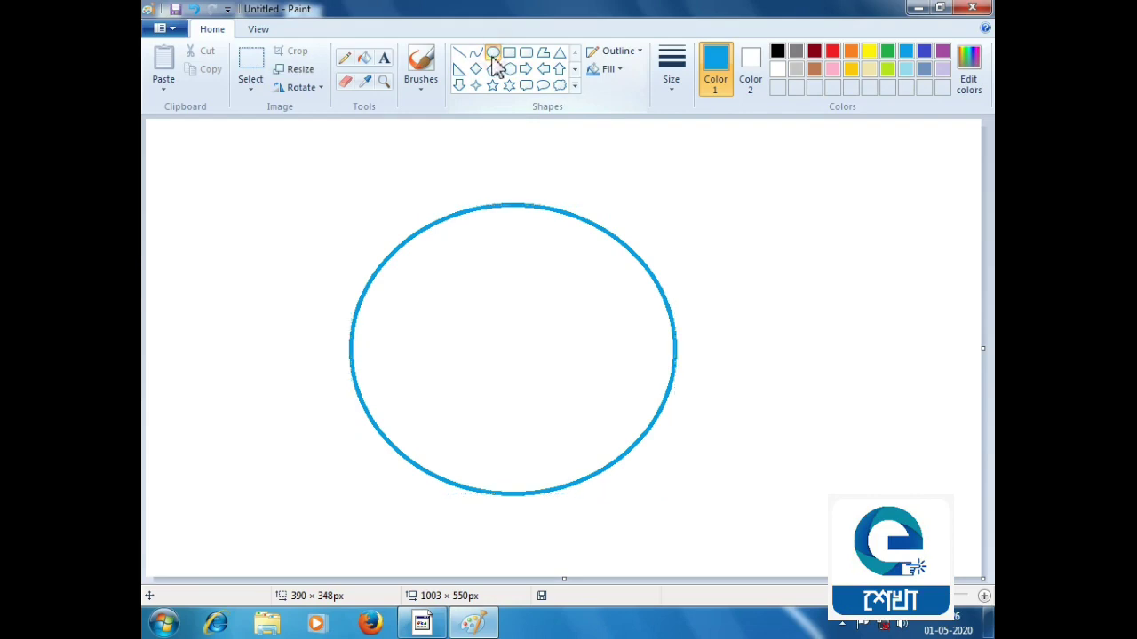
drag(484, 312, 558, 382)
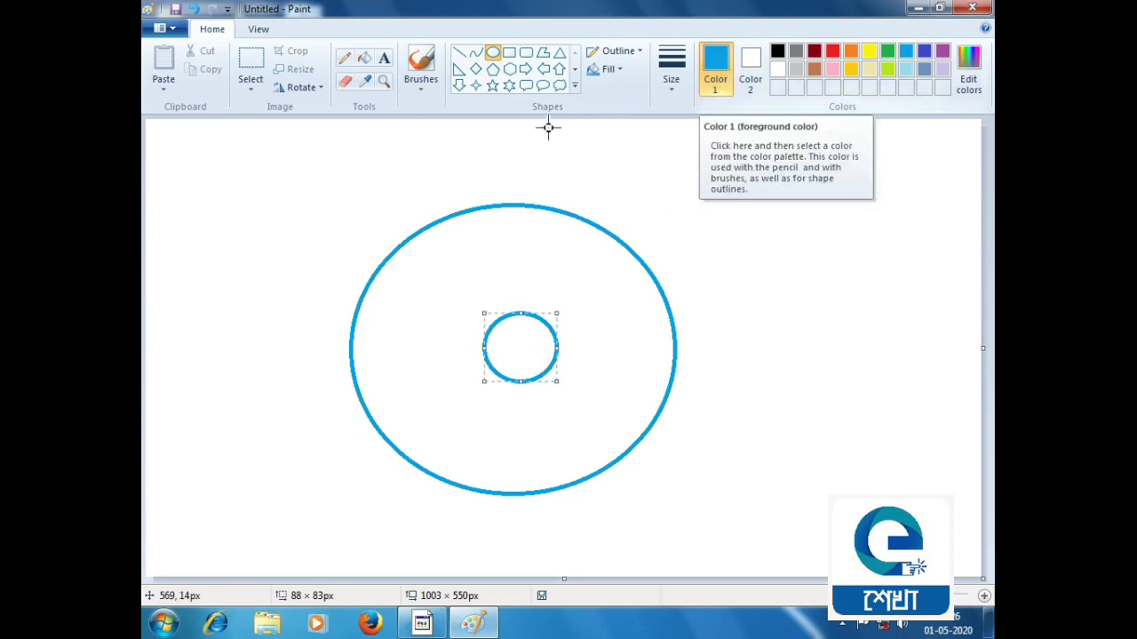
click(365, 58)
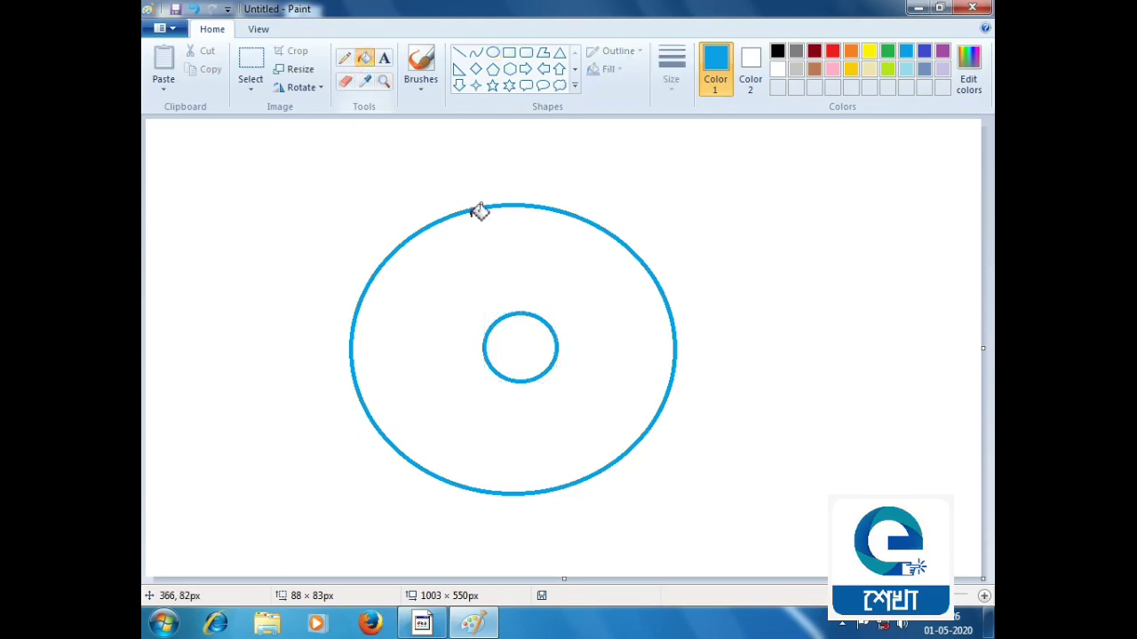
click(500, 260)
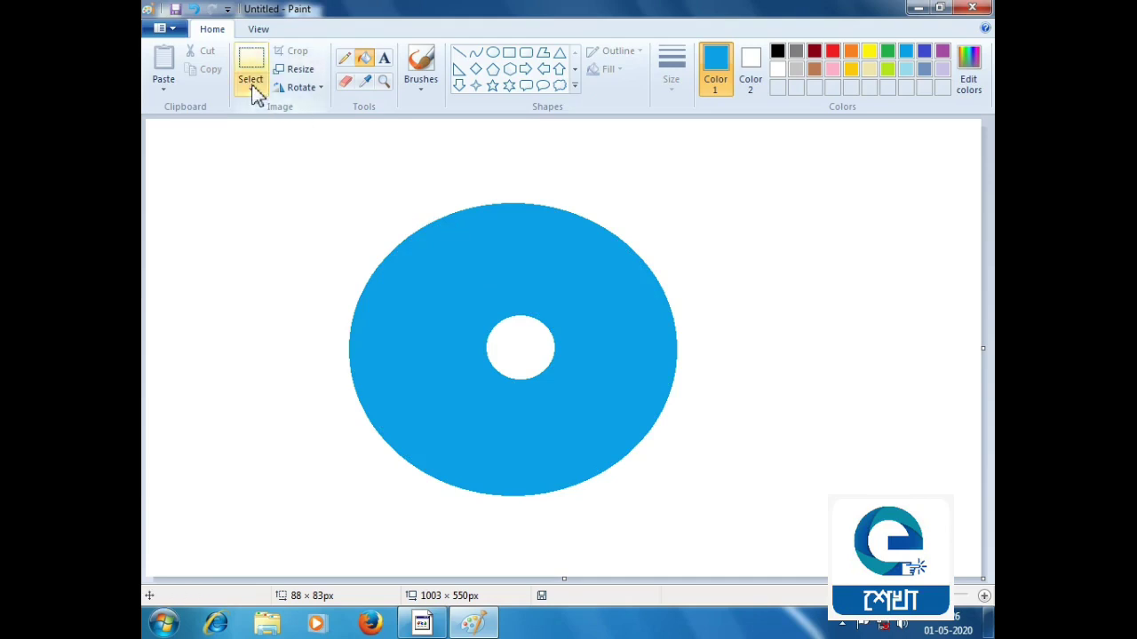
Delete a 10 × 176px rectangular strip from the hole through the disc's bottom edge.
click(255, 95)
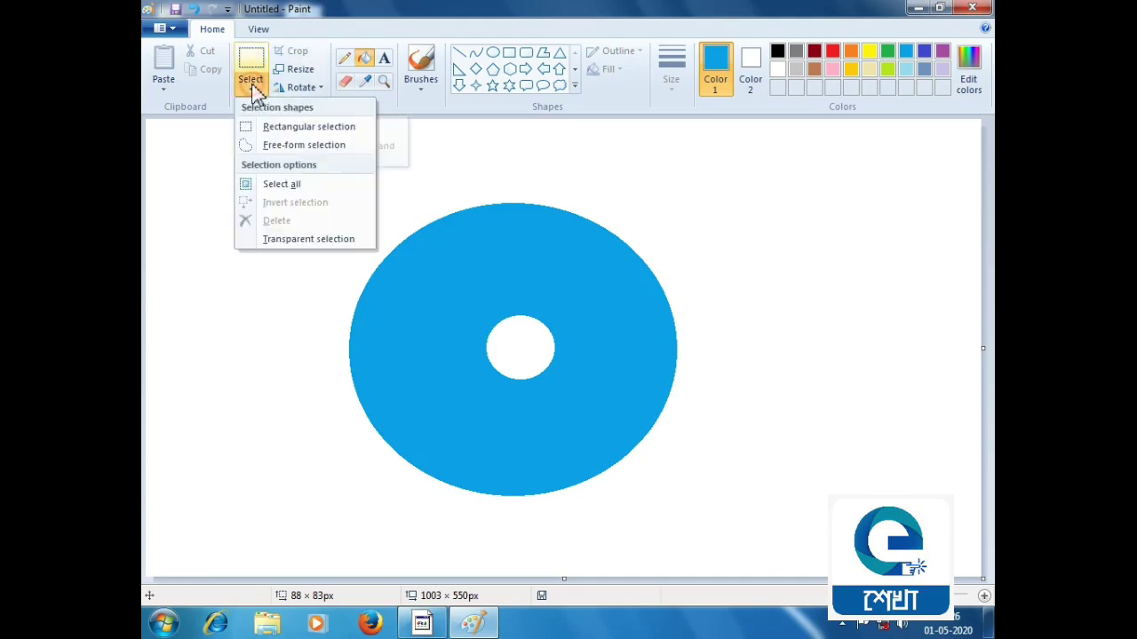
click(286, 132)
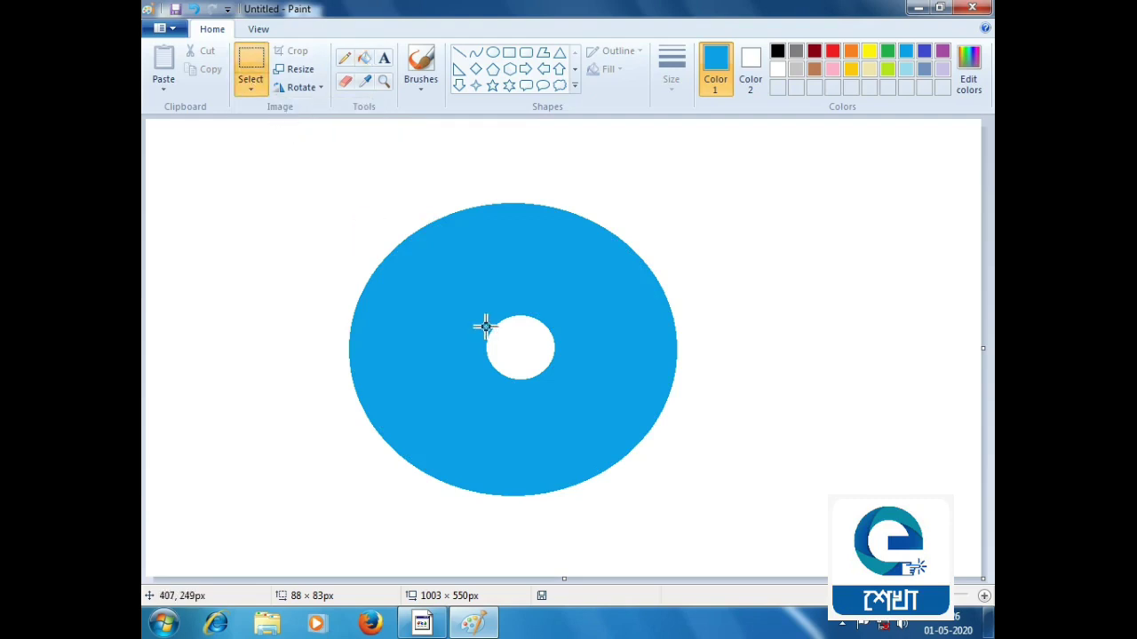
drag(516, 367, 523, 512)
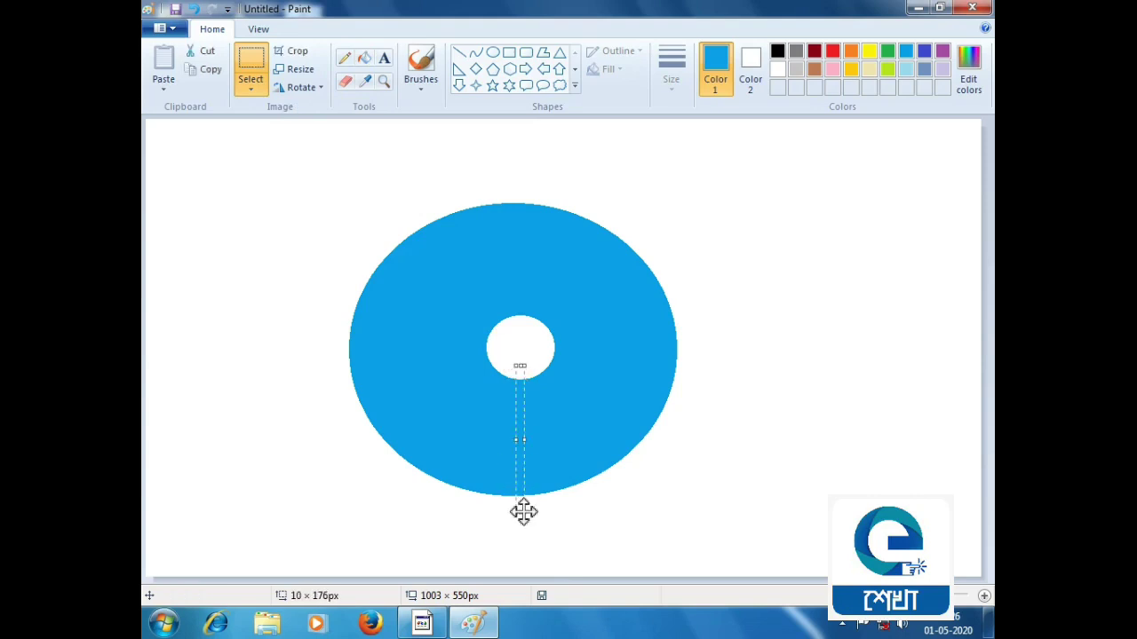
key(Delete)
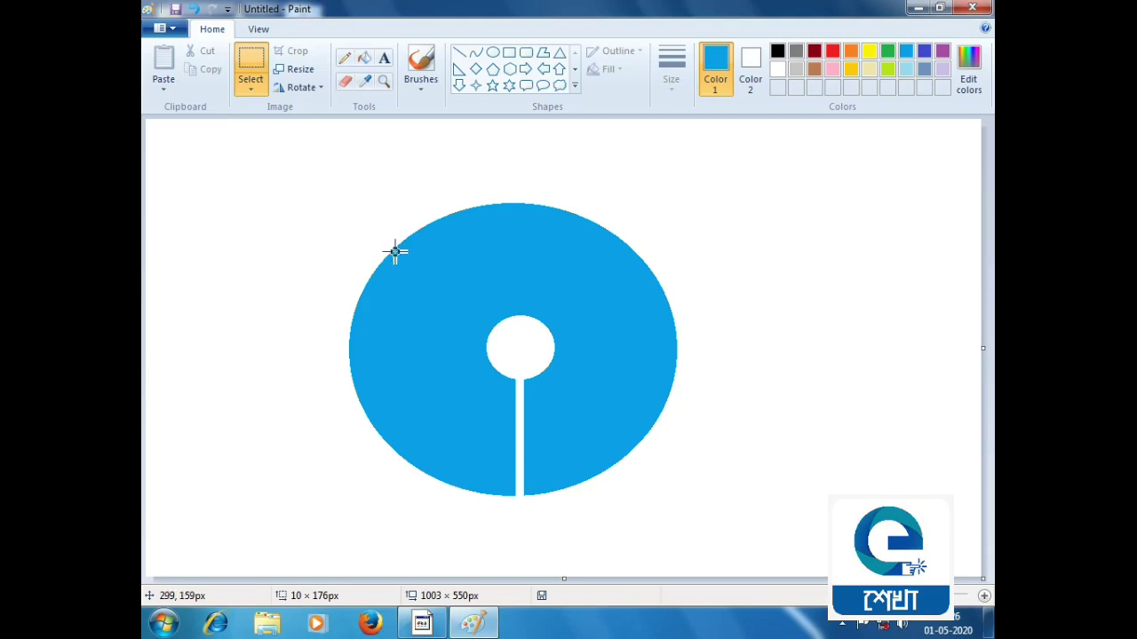
click(384, 59)
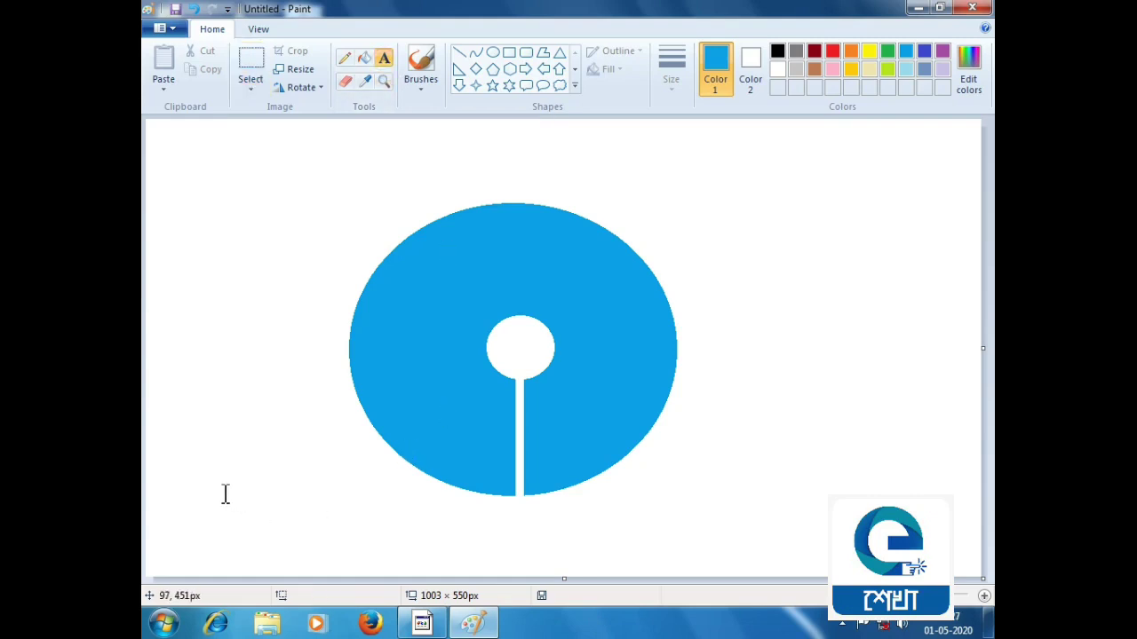
Add the size-28 bold underlined caption 'STATE BANK OF INDIA' in a text box below the logo.
drag(220, 492, 779, 560)
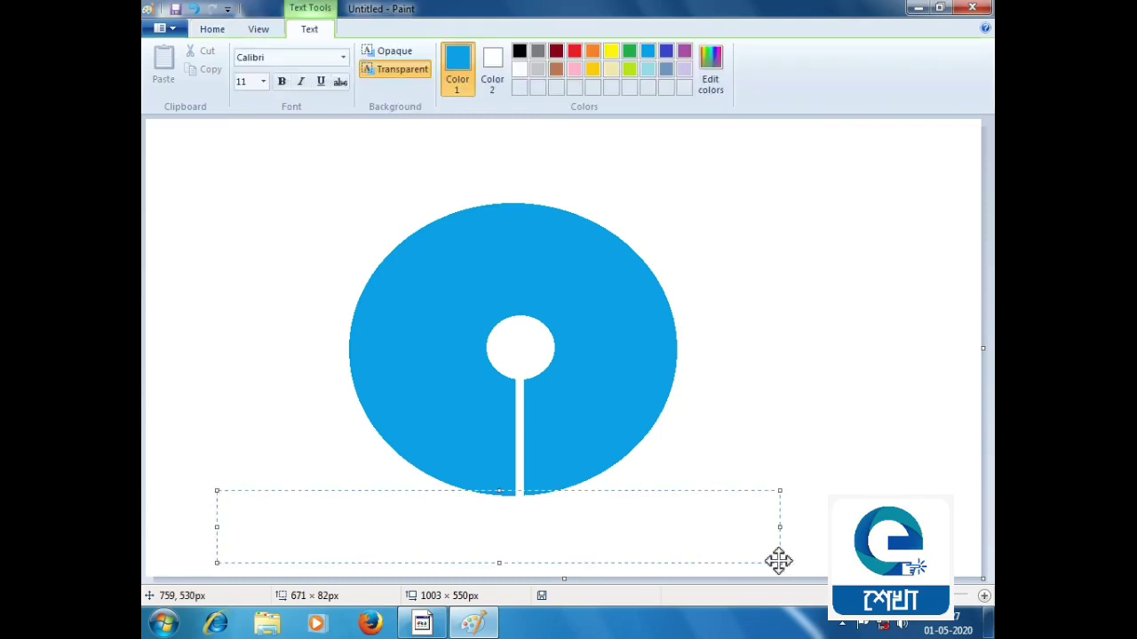
click(264, 82)
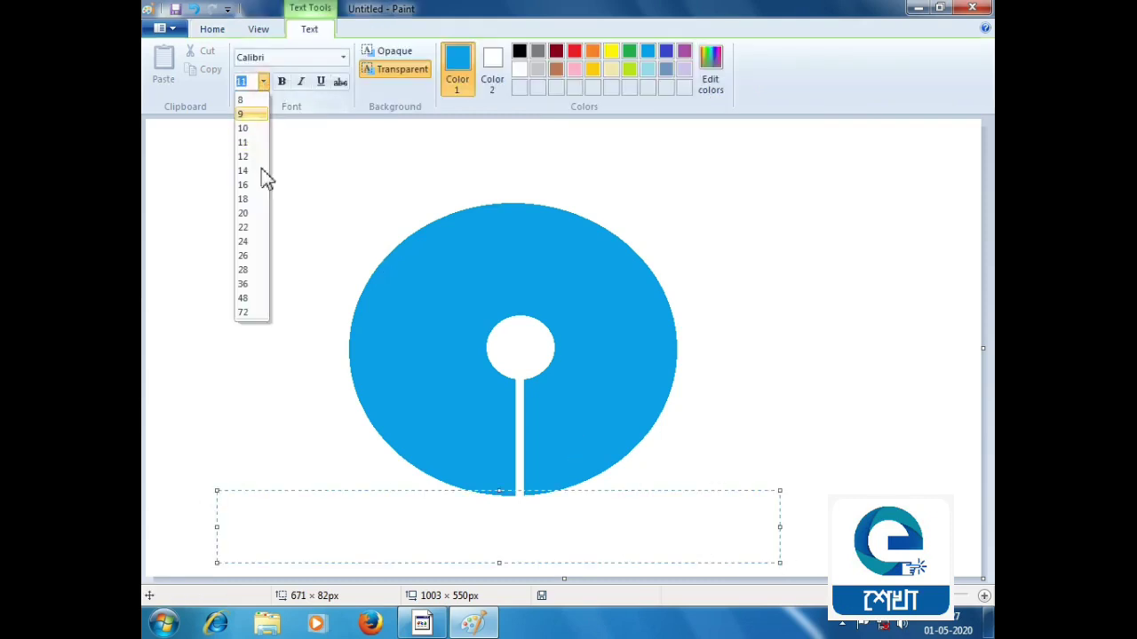
click(254, 270)
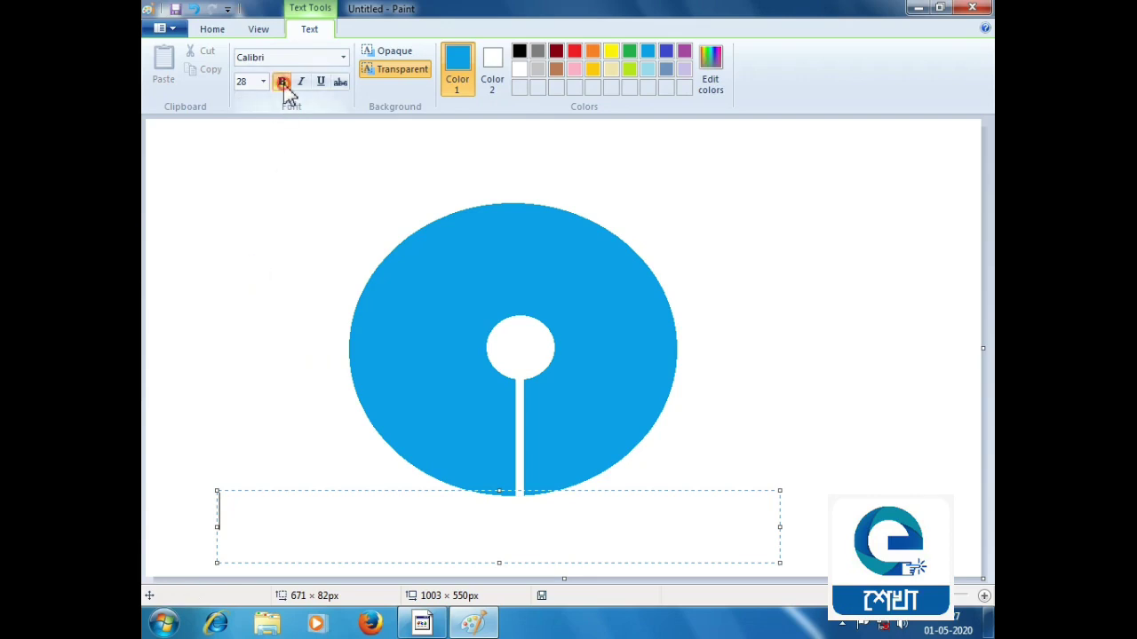
click(321, 85)
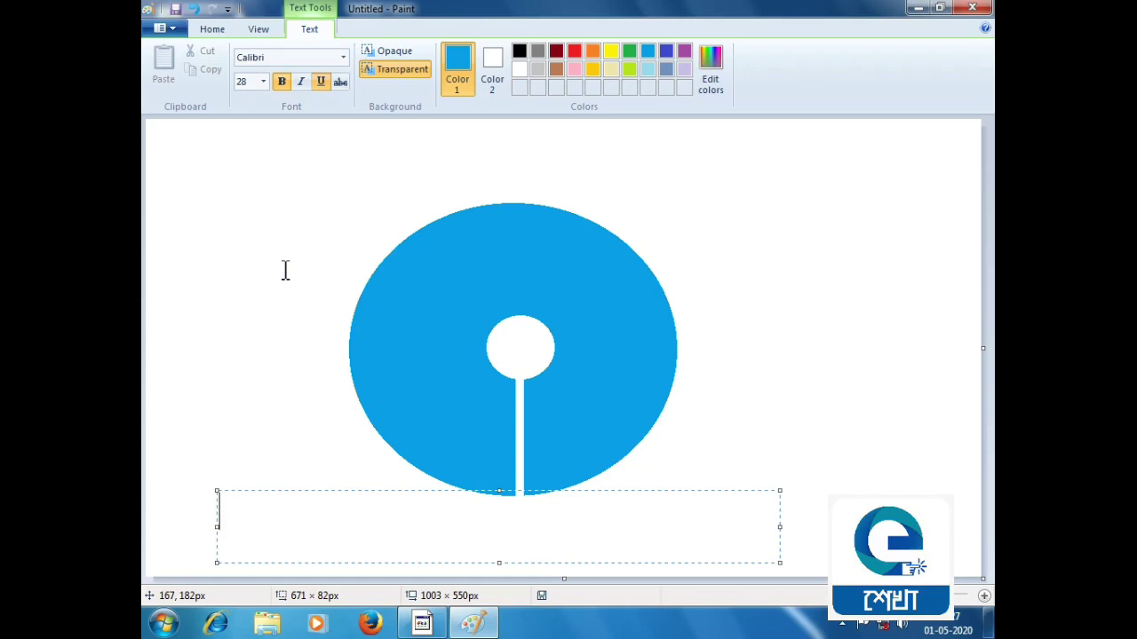
text(STAT)
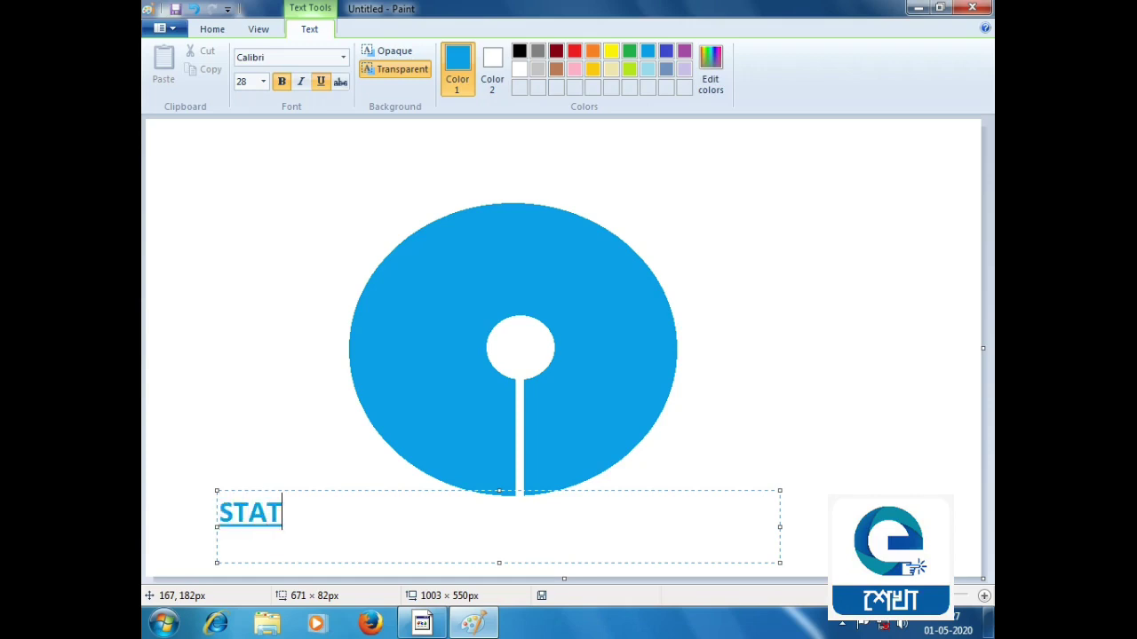
text(E BANK )
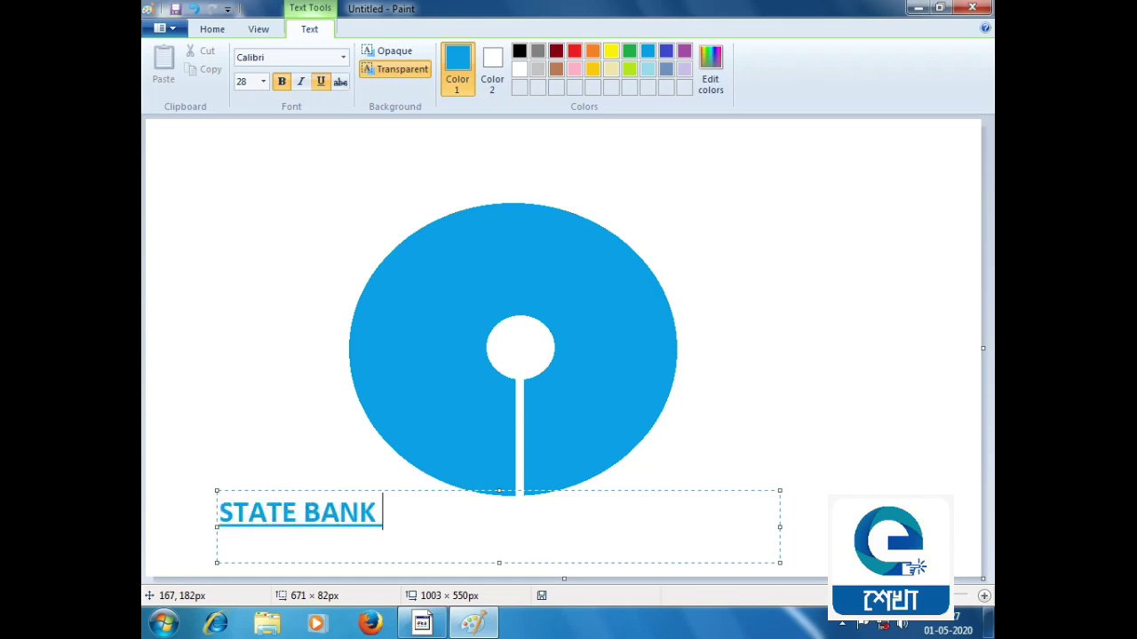
text(OF INDIA)
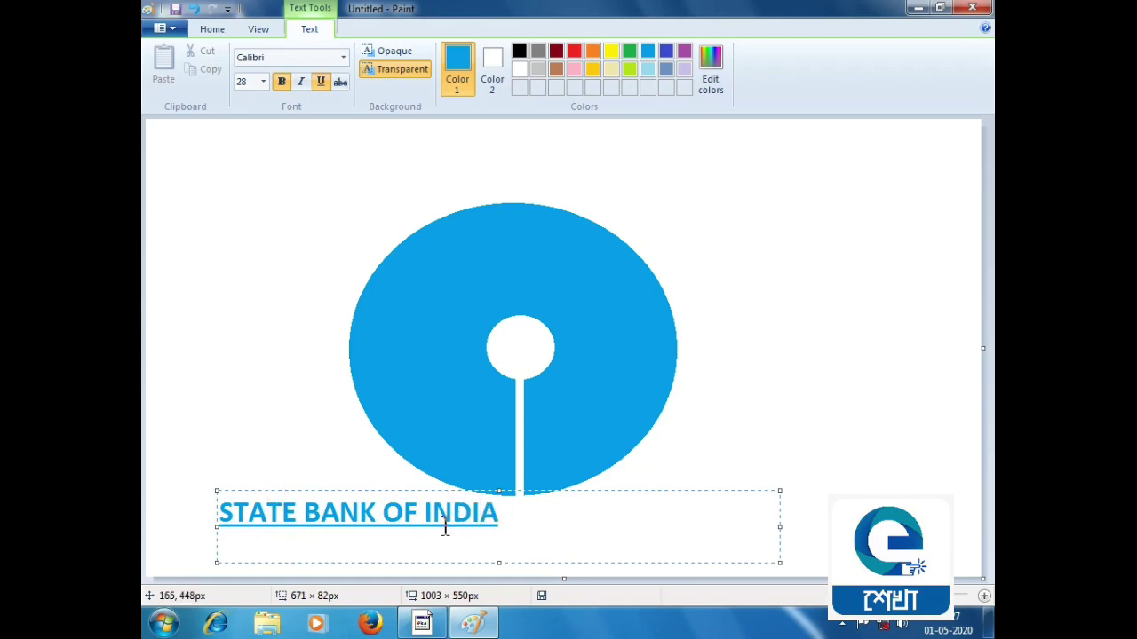
Enlarge the caption to 48 point, nudge it right and down, and commit it.
drag(509, 519, 215, 515)
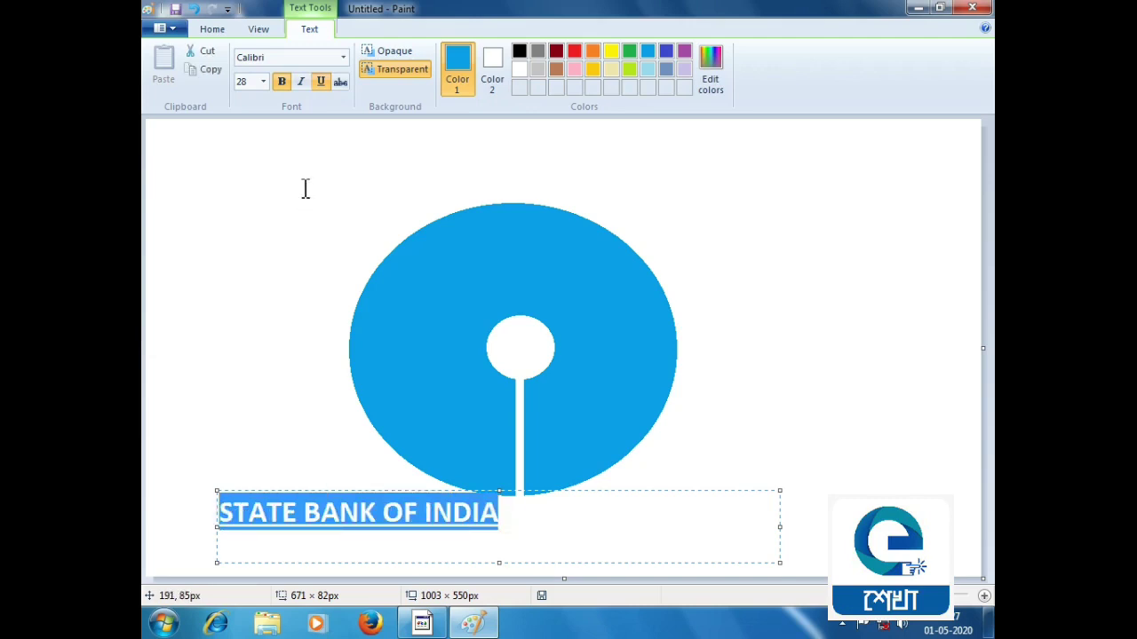
click(263, 81)
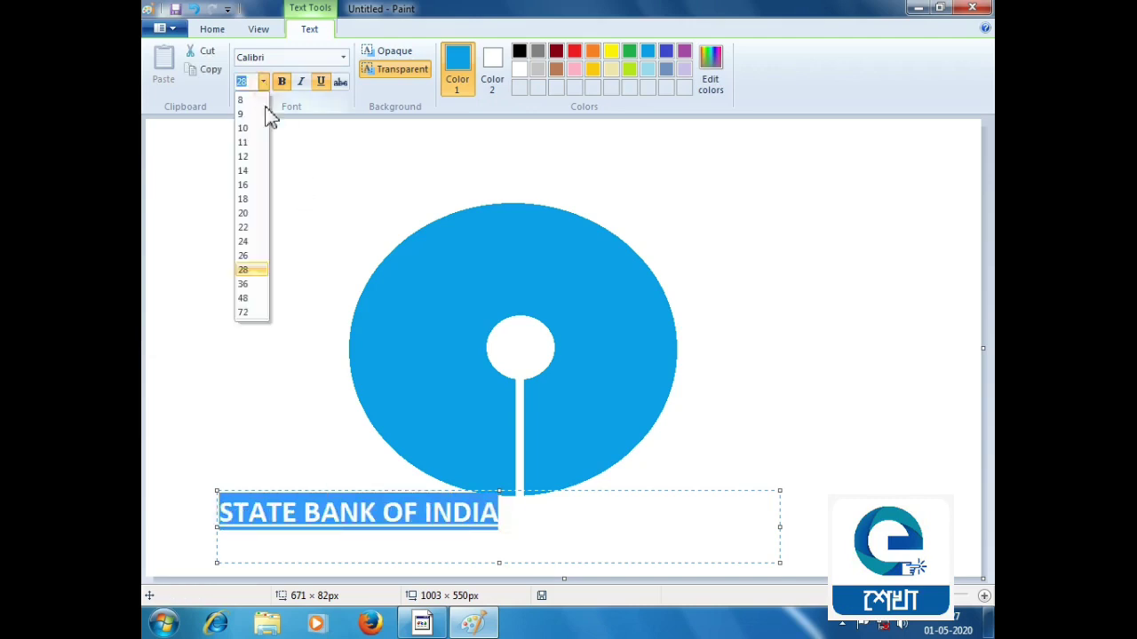
click(251, 299)
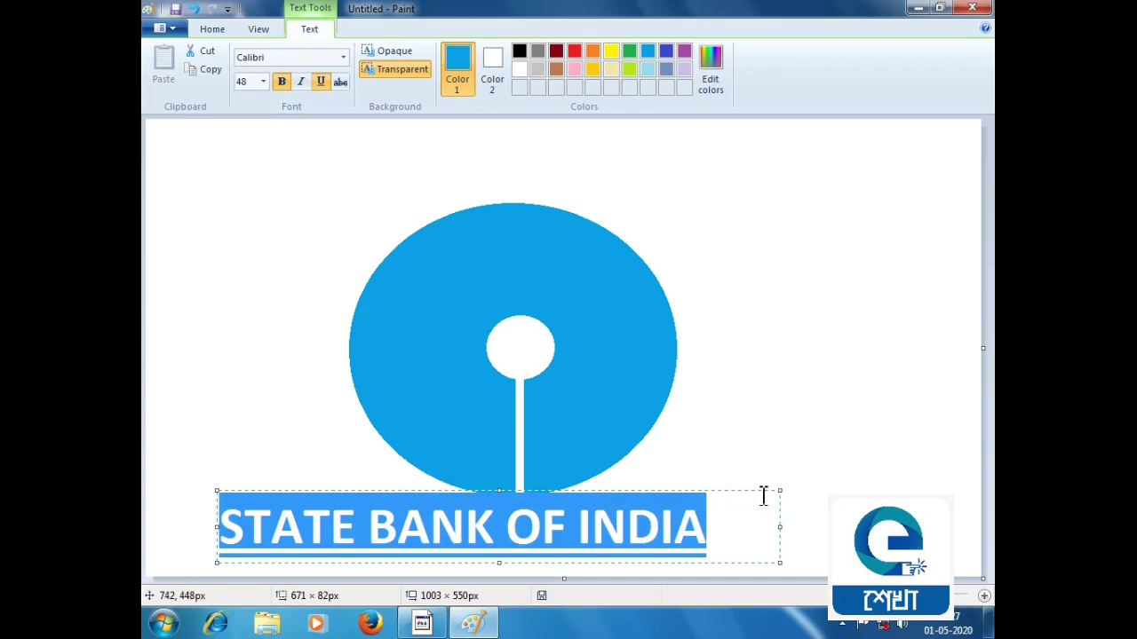
drag(743, 493, 787, 500)
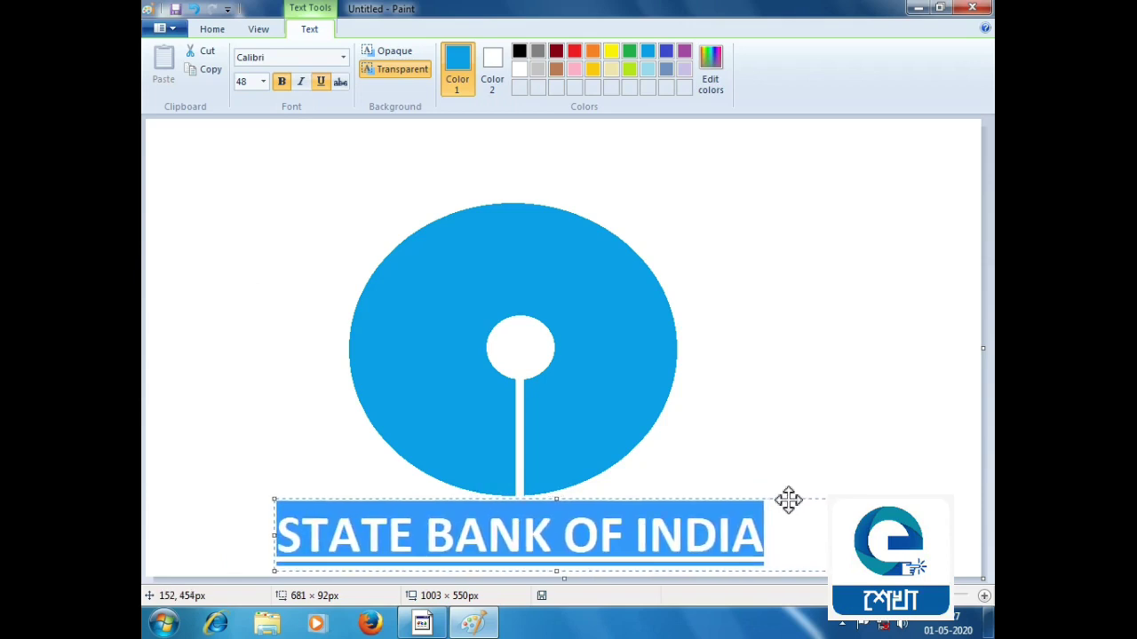
click(799, 417)
Select the entire picture and move the logo and caption up and to the right.
key(ctrl+a)
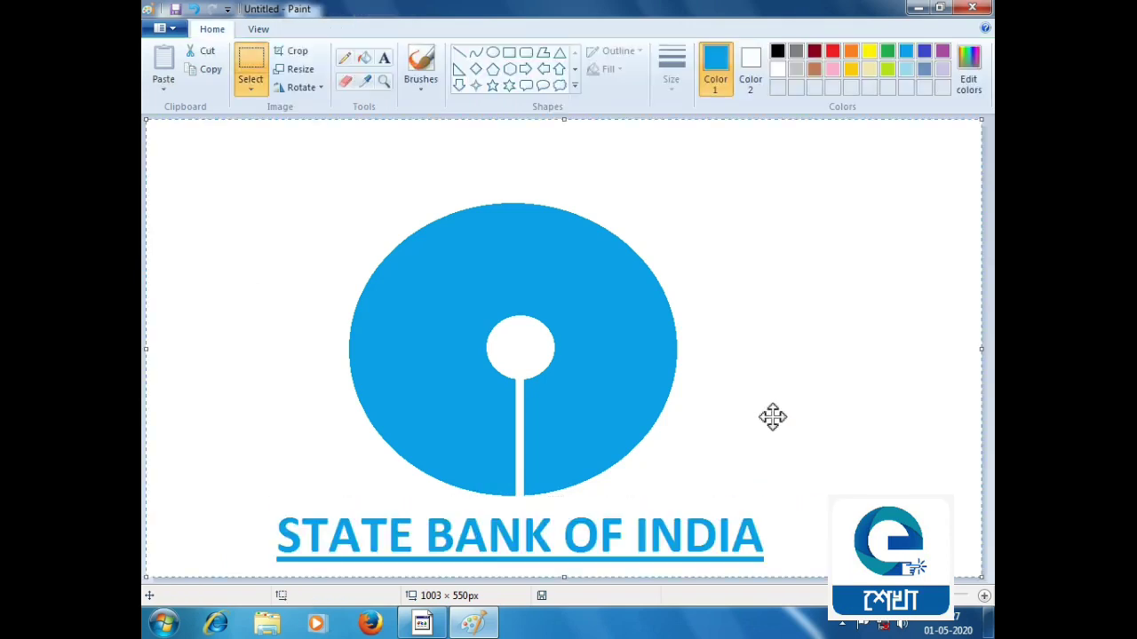
drag(756, 418, 891, 373)
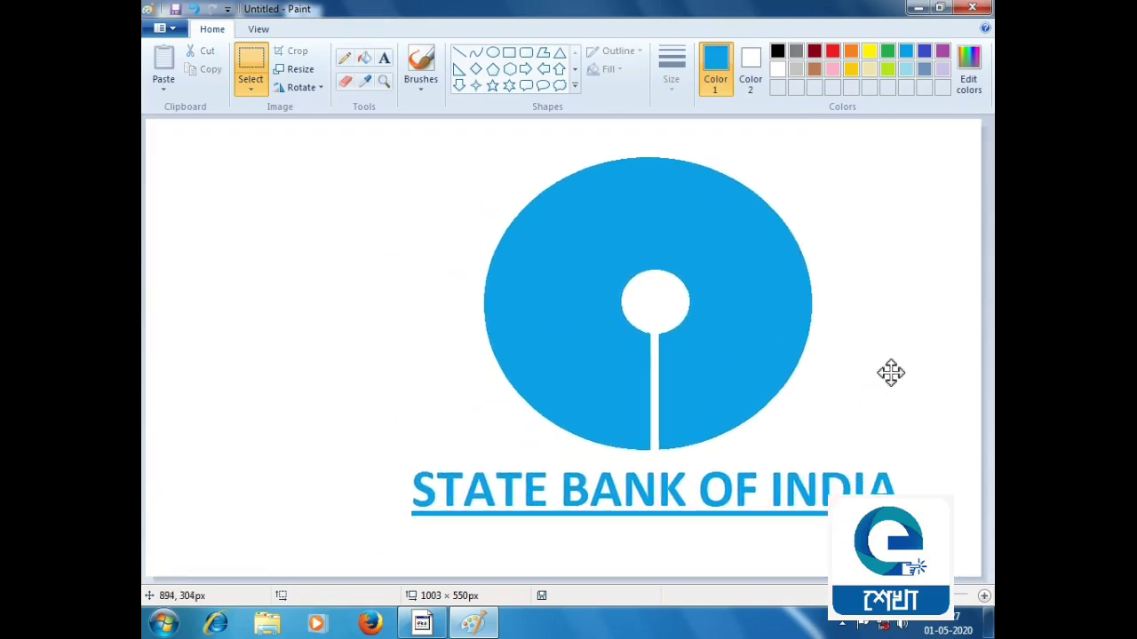
click(238, 302)
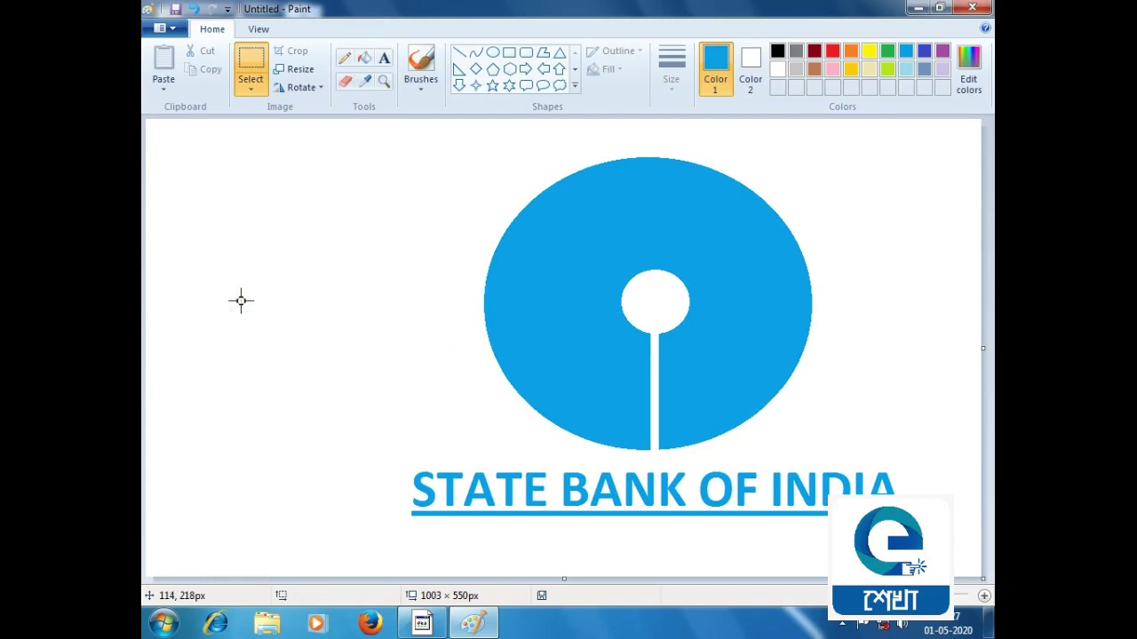
Save the picture to the Desktop as a JPEG named 'SBI'.
click(174, 30)
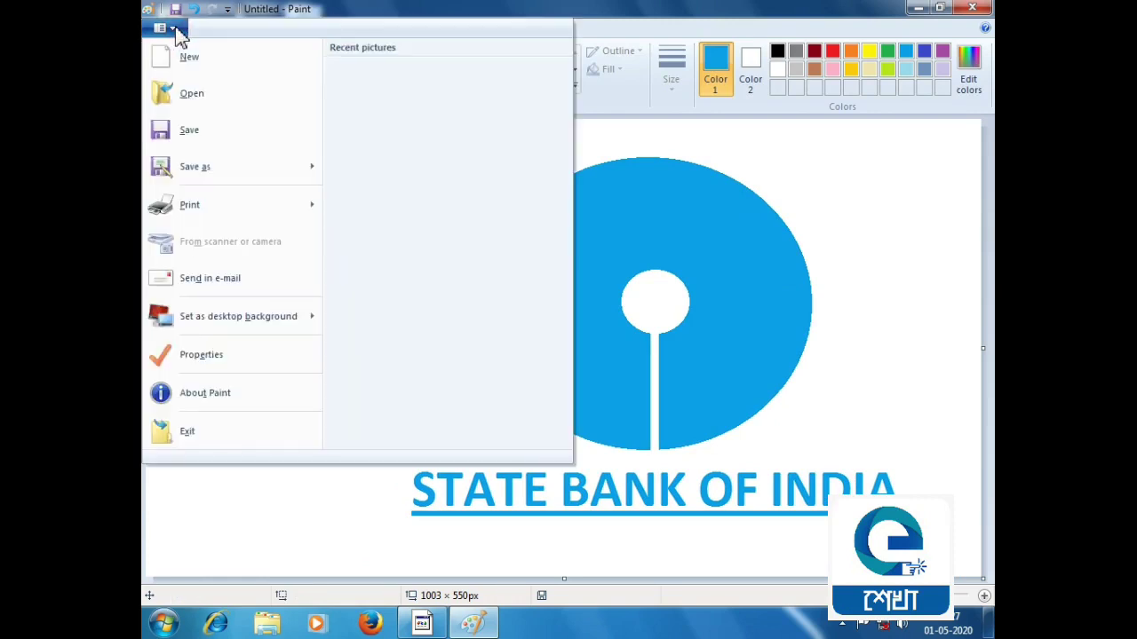
click(189, 135)
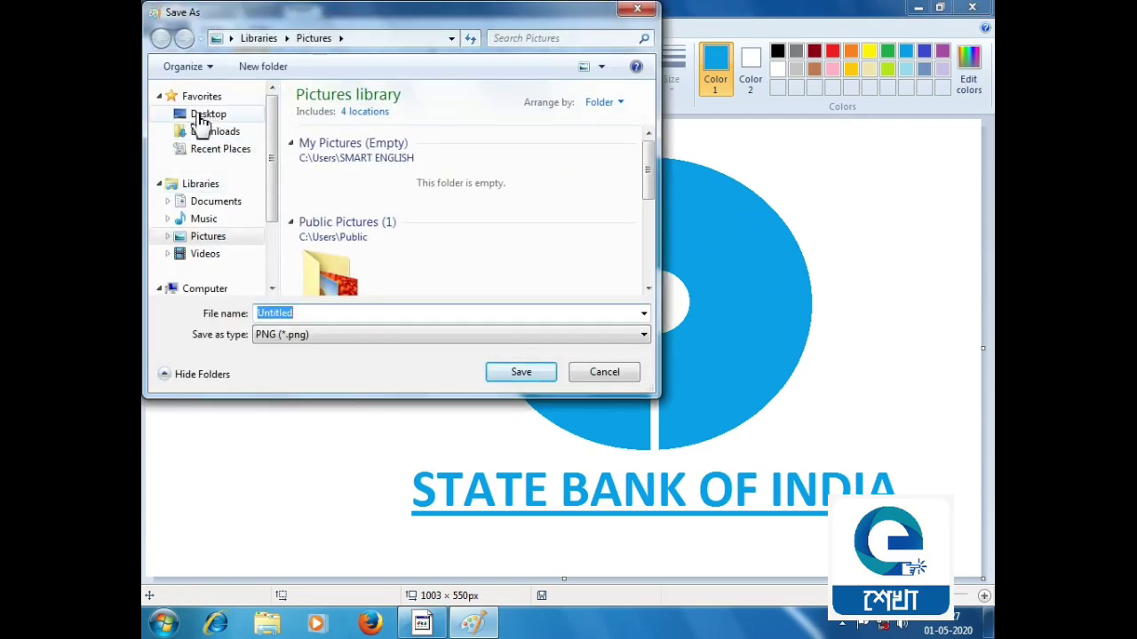
click(215, 119)
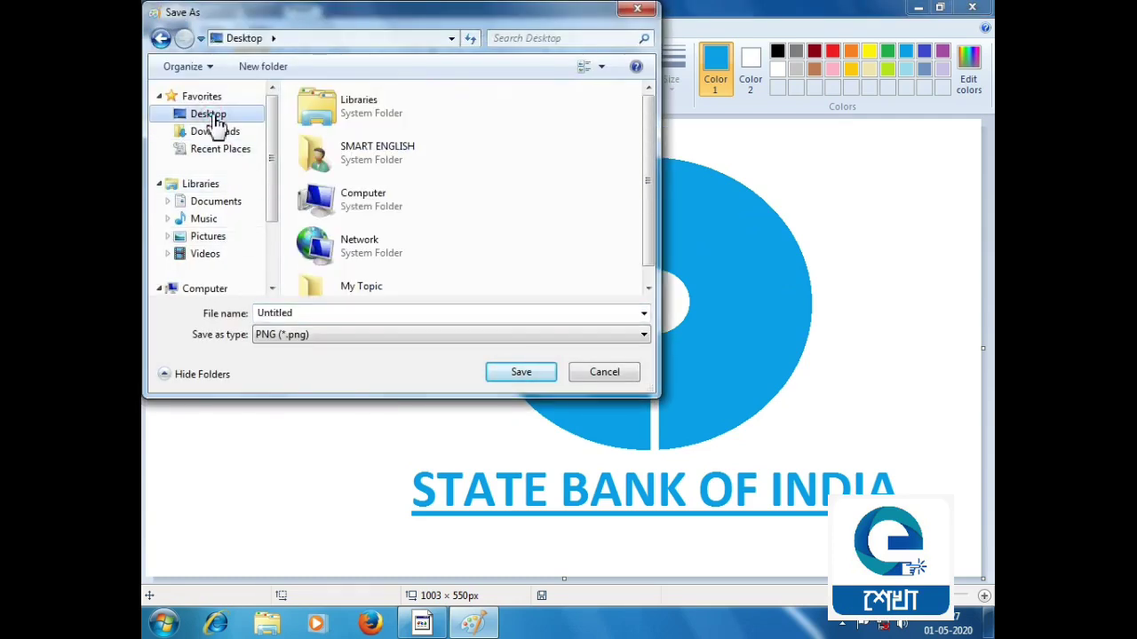
double_click(308, 313)
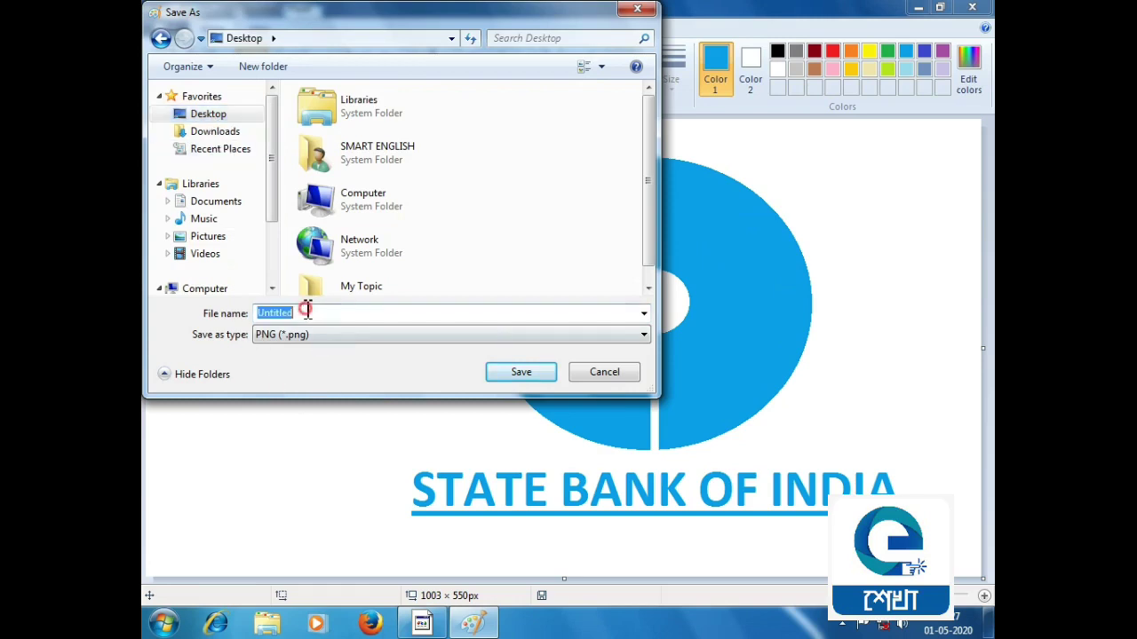
text(SBI)
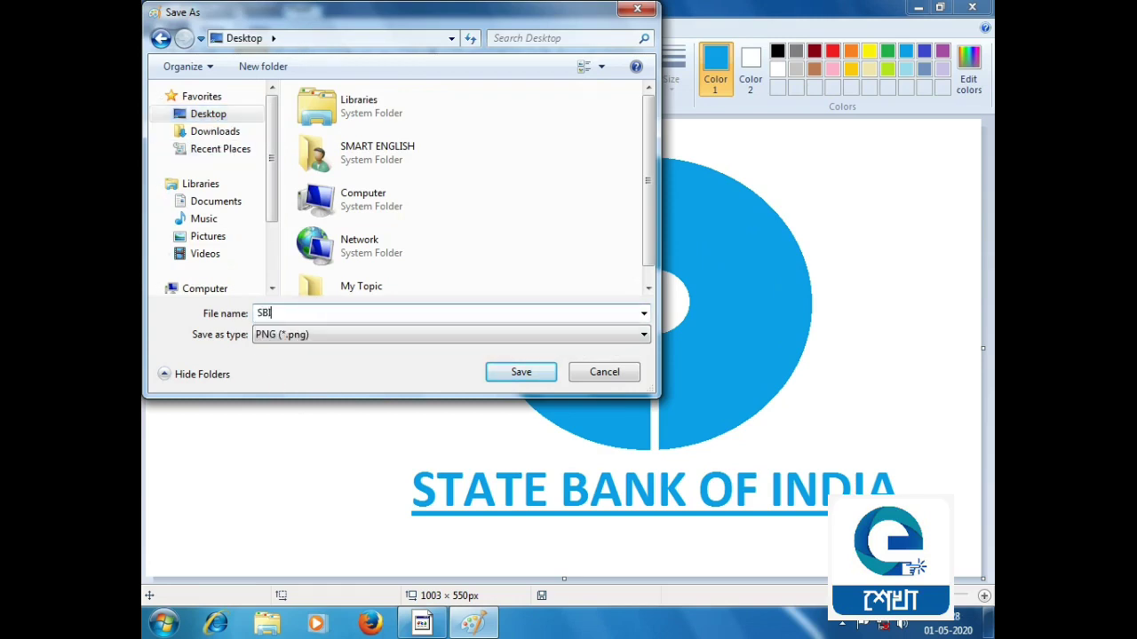
click(324, 338)
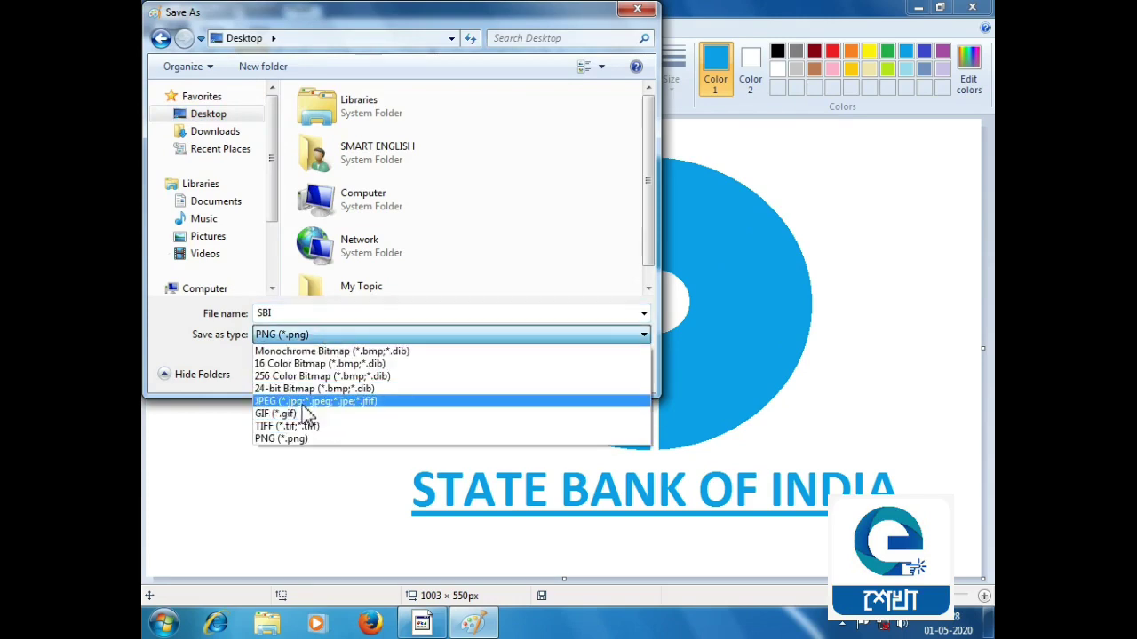
click(319, 404)
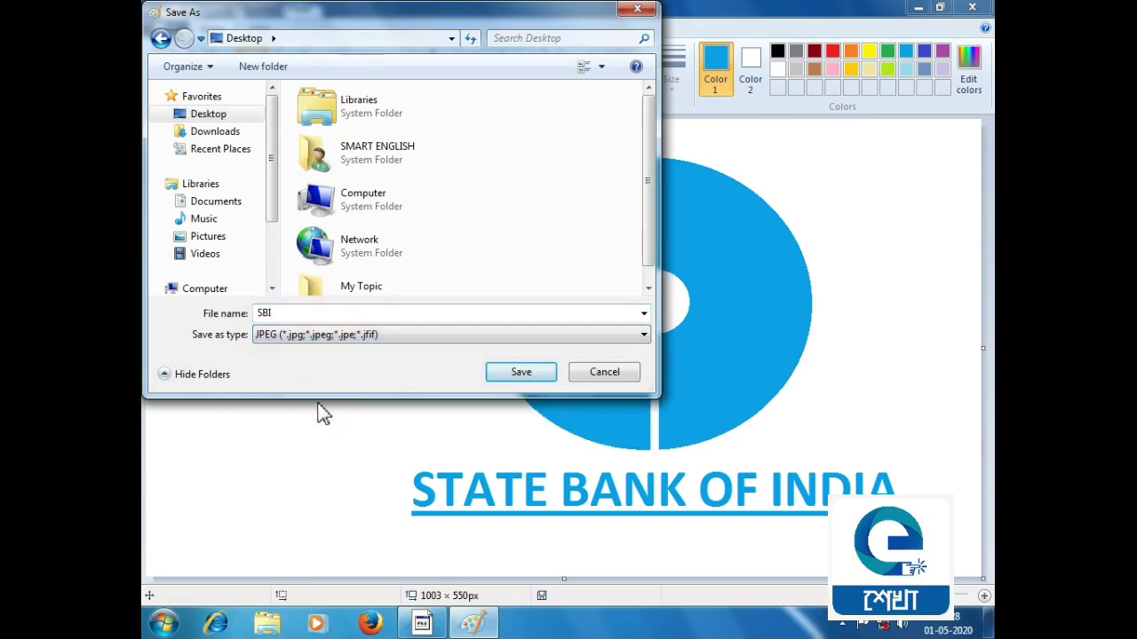
click(519, 373)
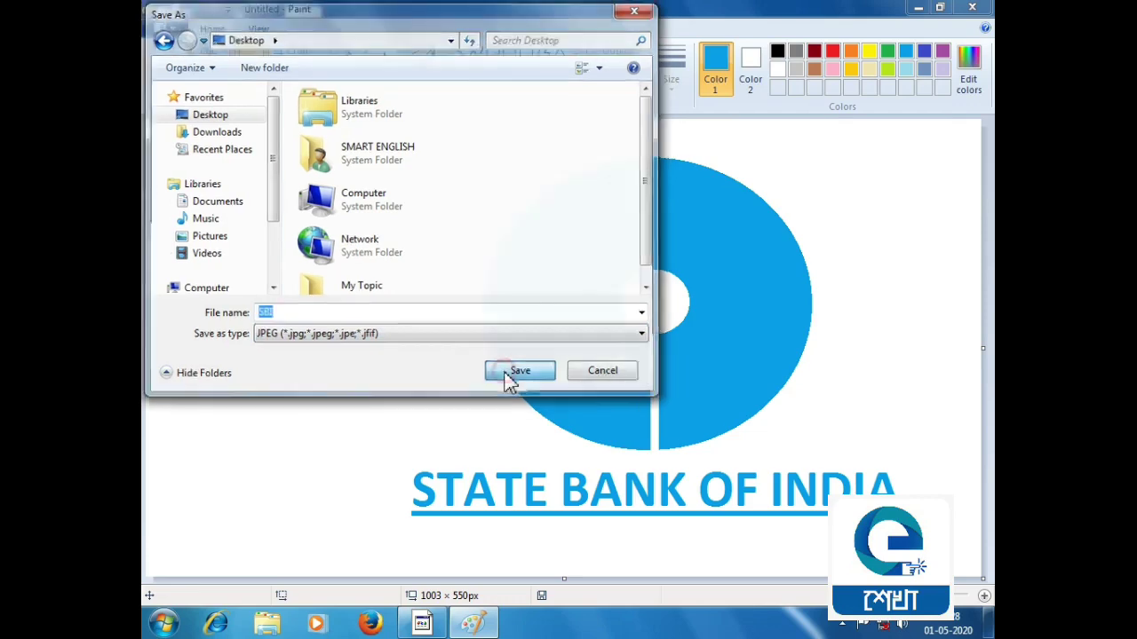
Close Paint and preview the saved SBI image from its desktop context menu.
click(970, 12)
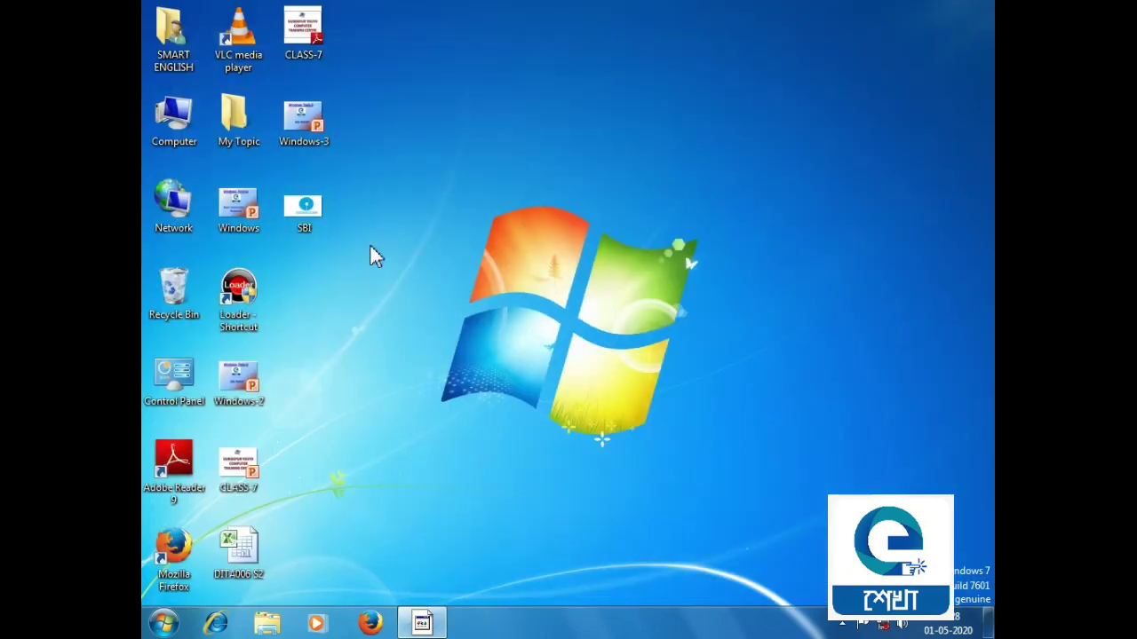
click(306, 213)
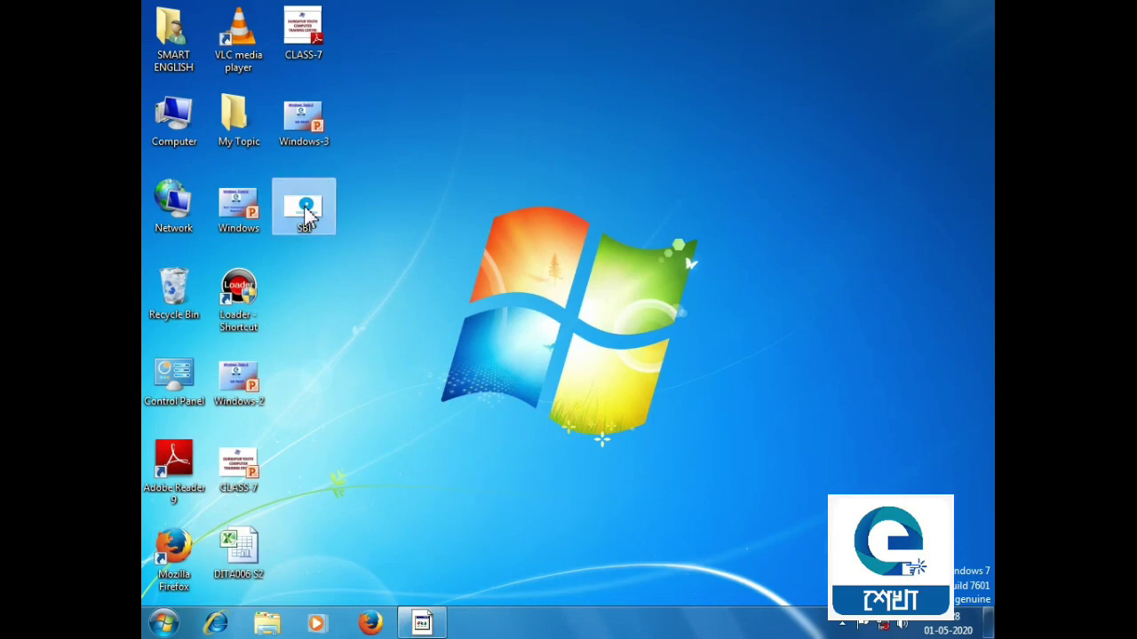
right_click(311, 215)
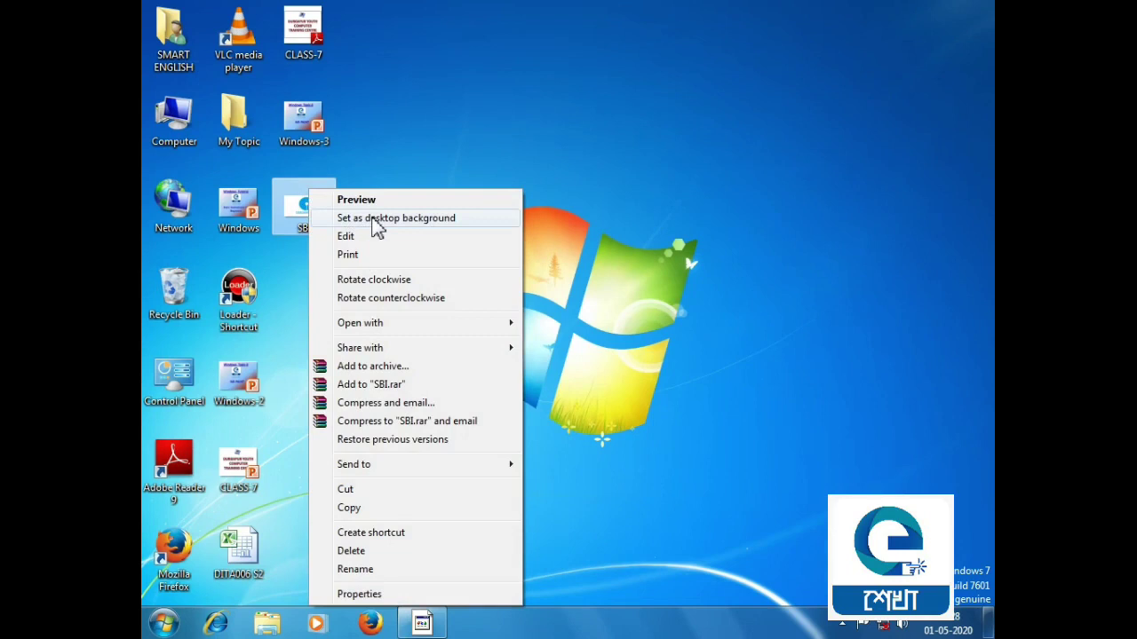
click(356, 201)
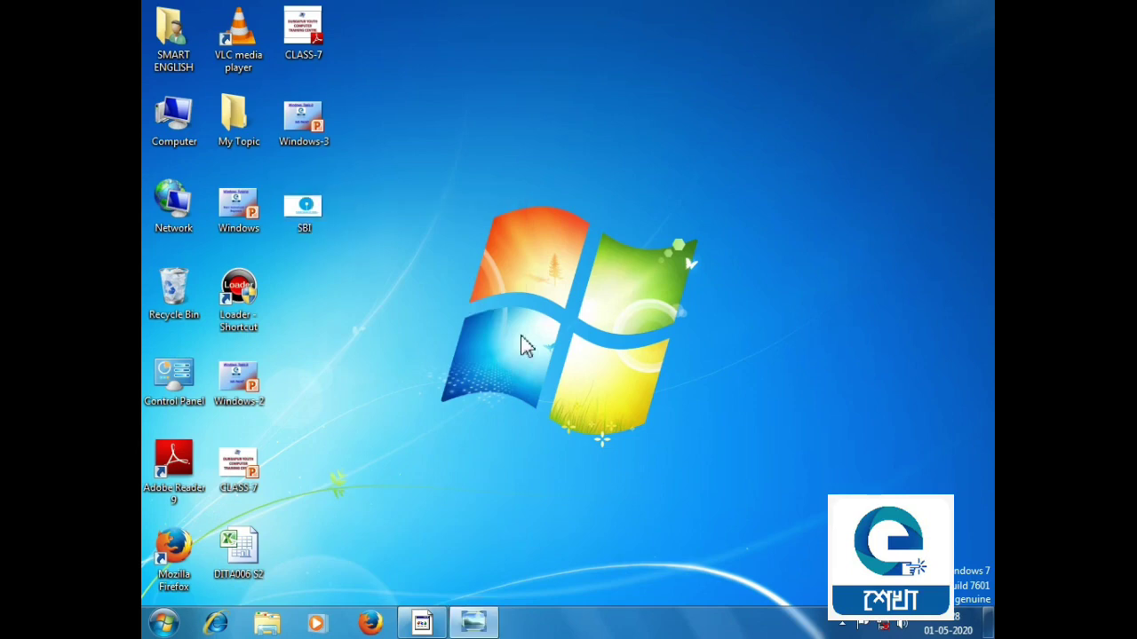